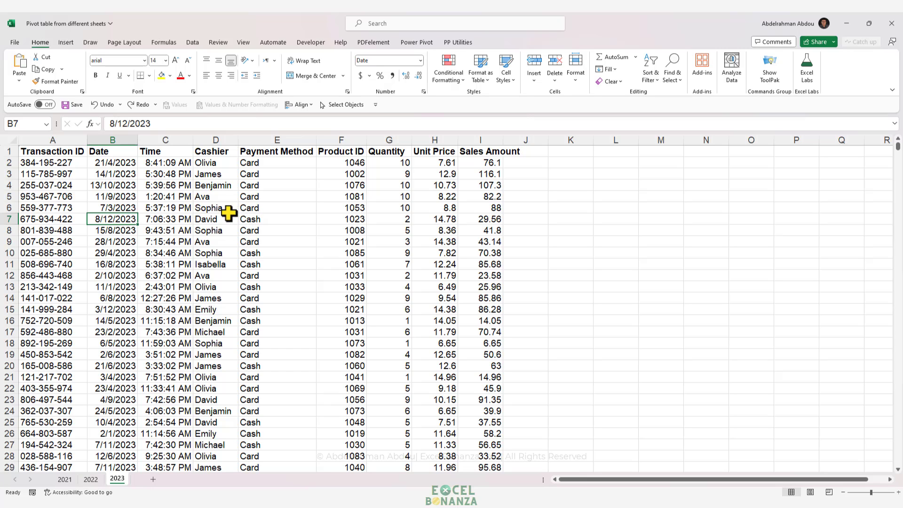
Step: Examine the Product ID column of the sales data on the 2023 sheet
left_click(355, 177)
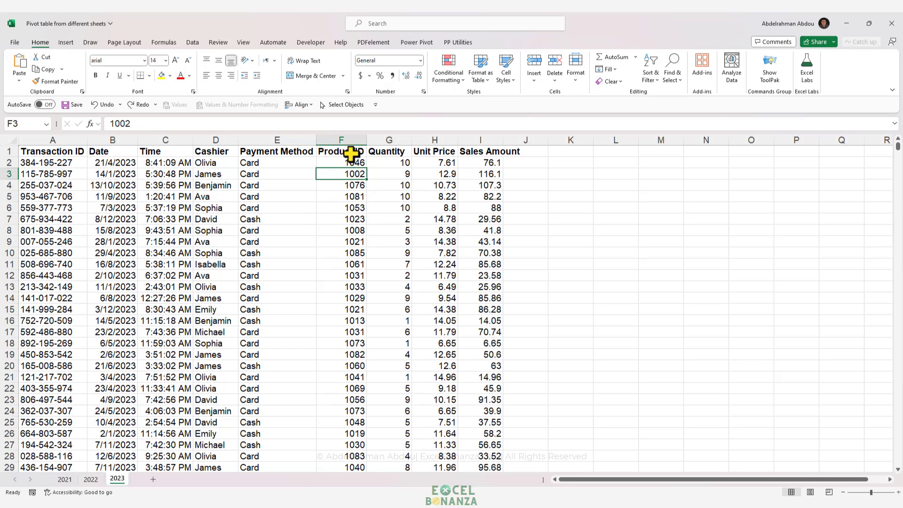
left_click(342, 139)
left_click(343, 164)
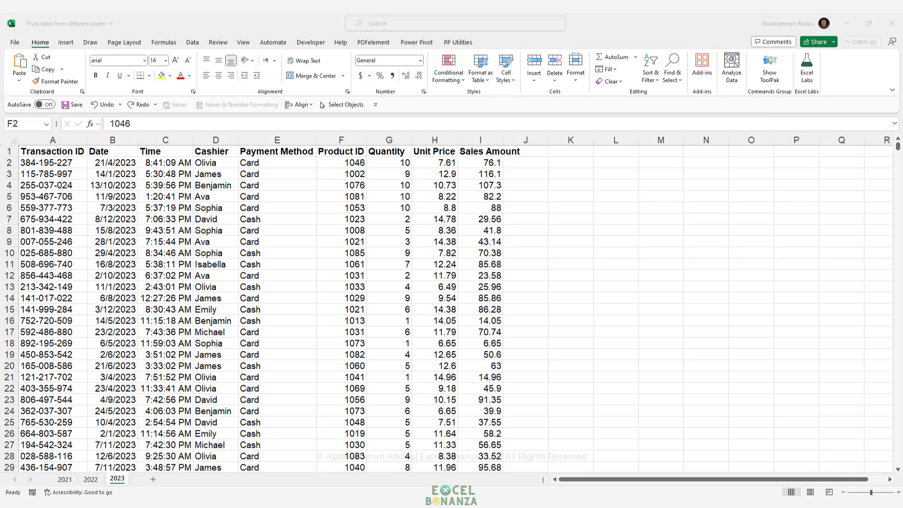
Step: Open the Products workbook and examine its Product ID, Product Name, Category and Brand columns
left_click_drag(0, 123, 518, 100)
double_click(586, 97)
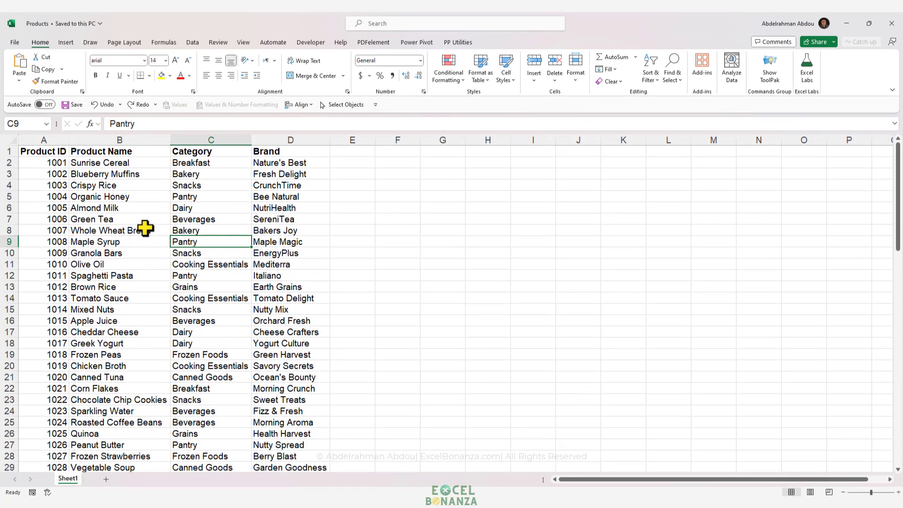
left_click(119, 185)
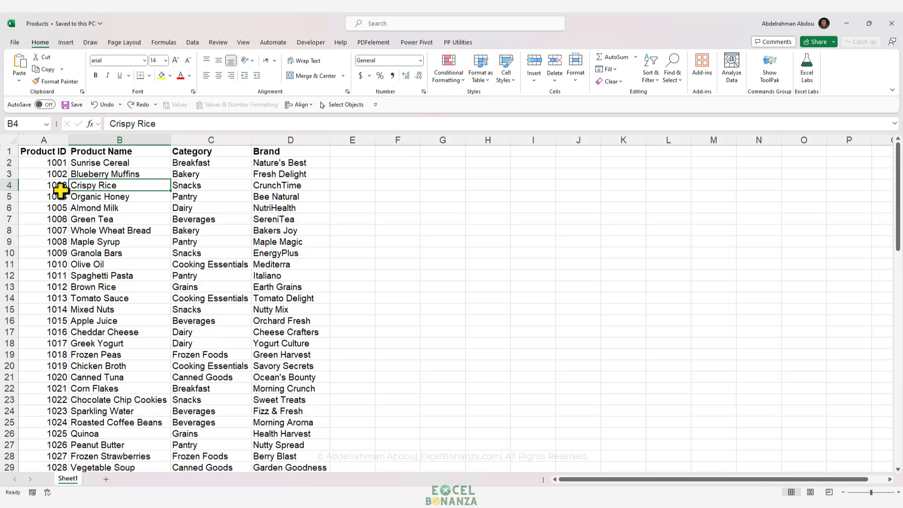
left_click(53, 188)
left_click(124, 184)
left_click(200, 176)
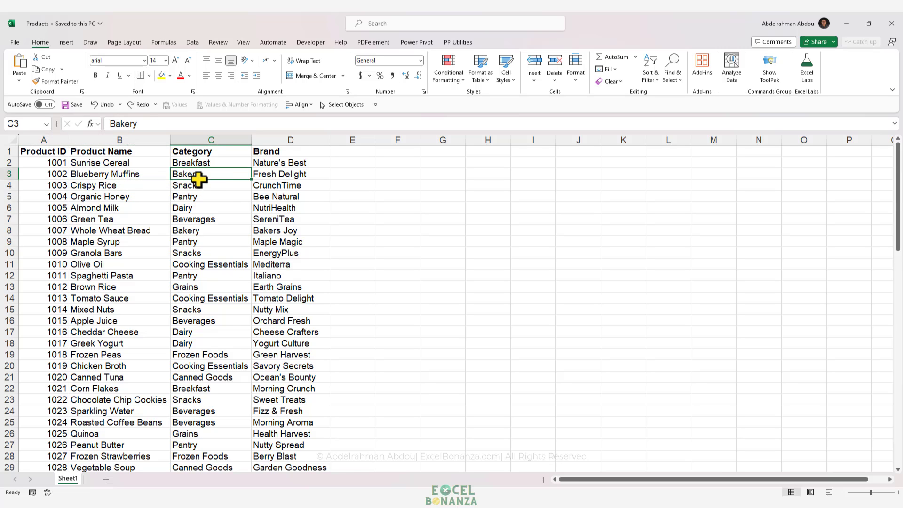
left_click(266, 176)
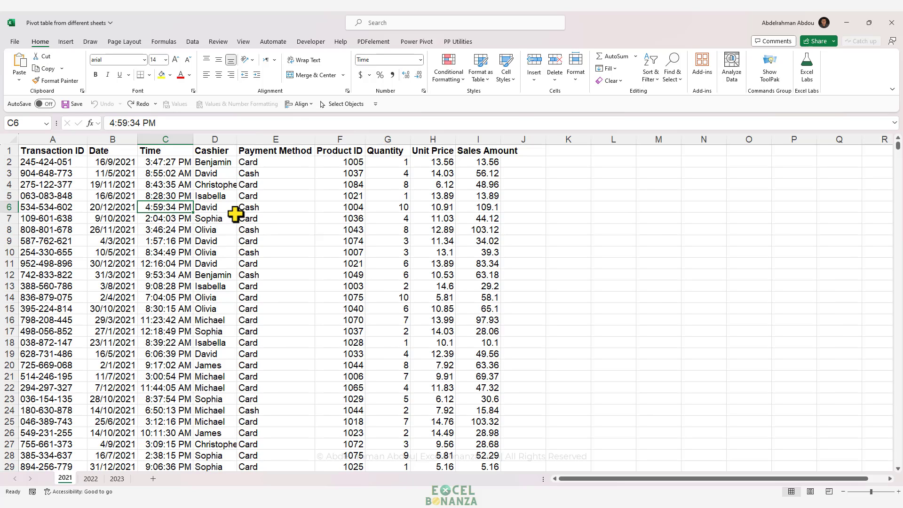
Step: Convert the sales data on the 2021 sheet of the pivot table workbook into a table with headers
left_click(170, 196)
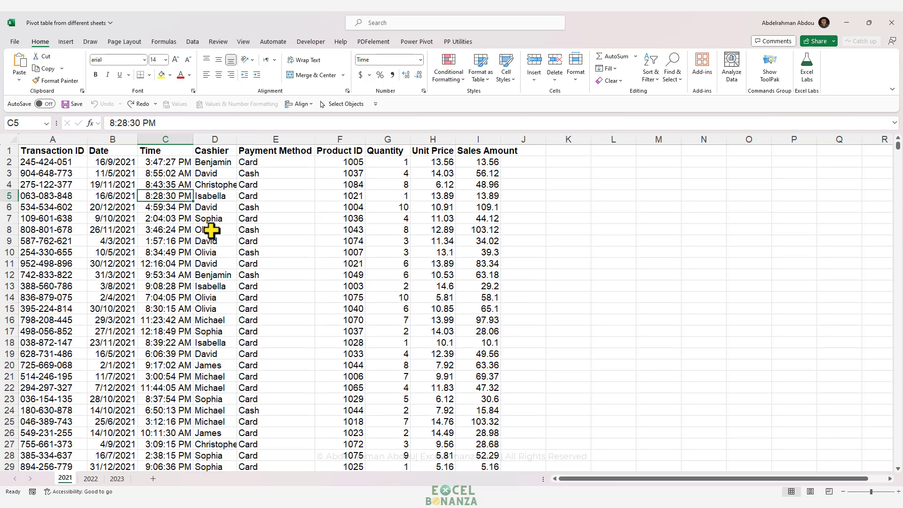
key("ctrl+t")
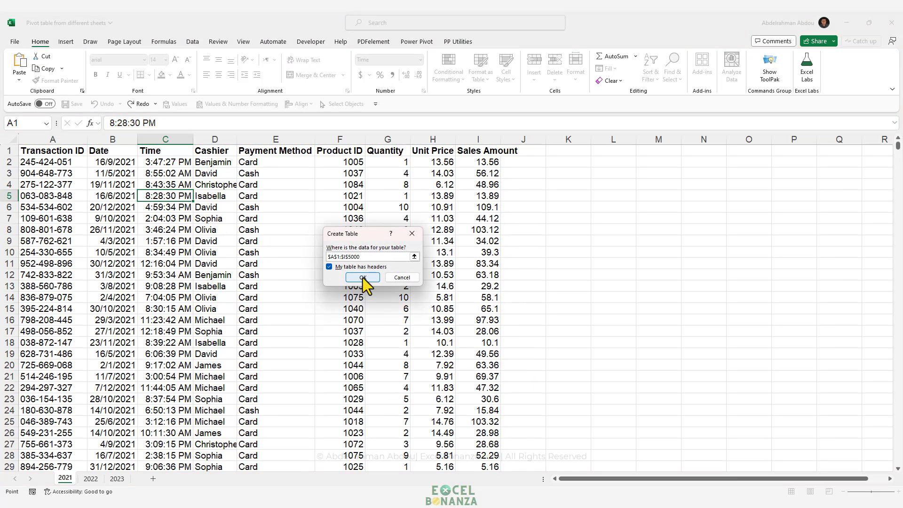
left_click(363, 277)
key("Right")
key("Right")
key("Down")
key("Down")
key("Down")
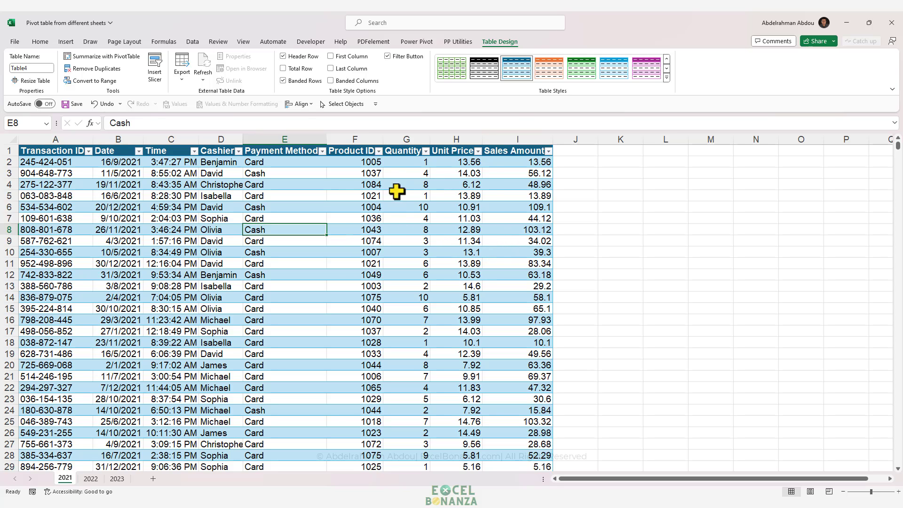
Step: Clear the 2021 table's style formatting and name the table Sales2021
left_click(334, 218)
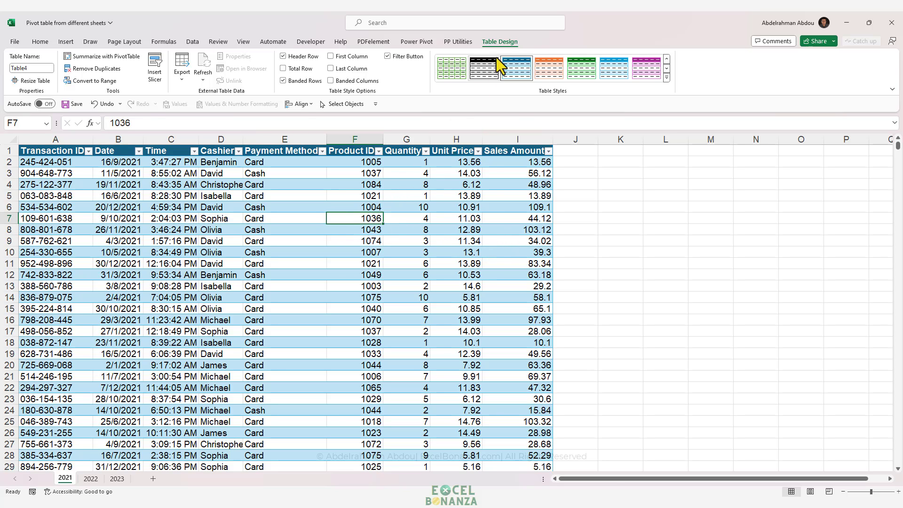
left_click(666, 78)
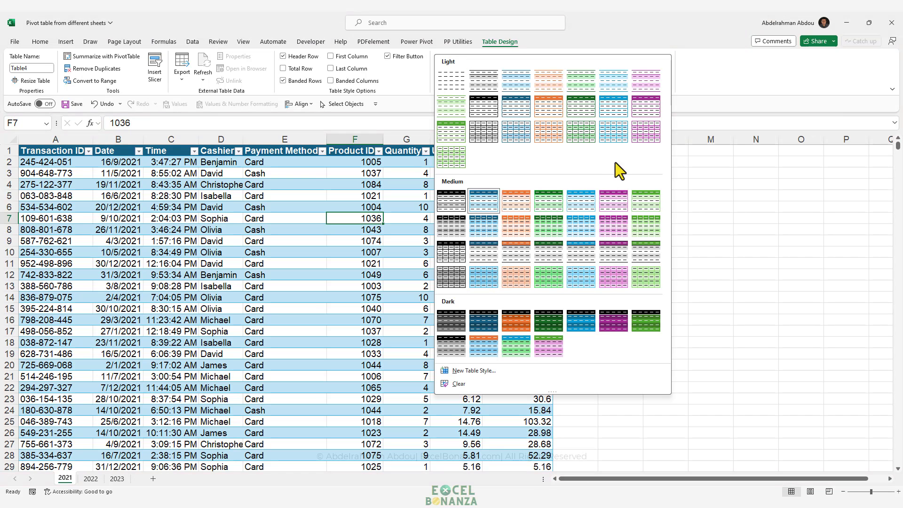
left_click(451, 384)
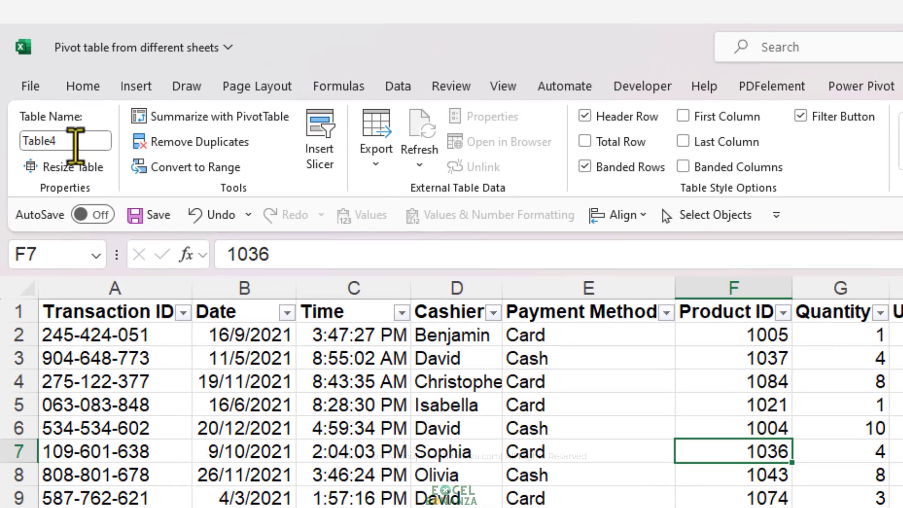
left_click(57, 109)
type("Sales202")
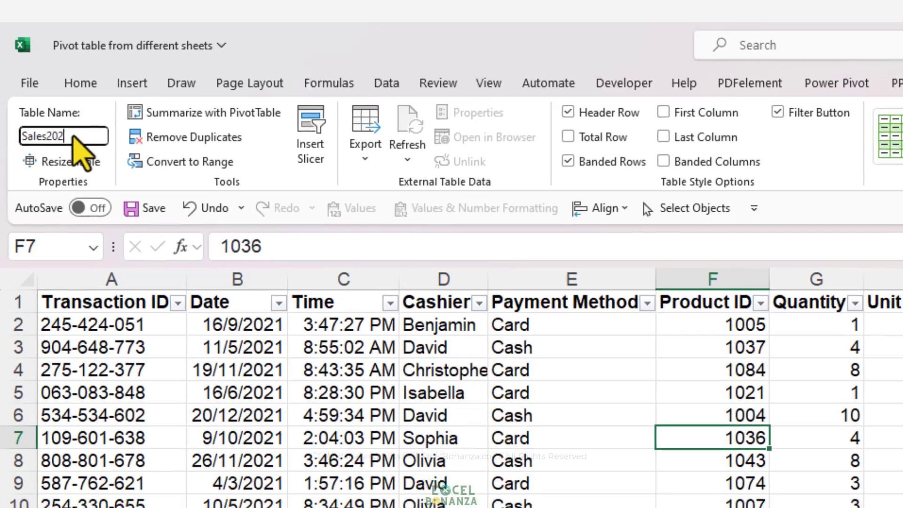
type("1")
key("Return")
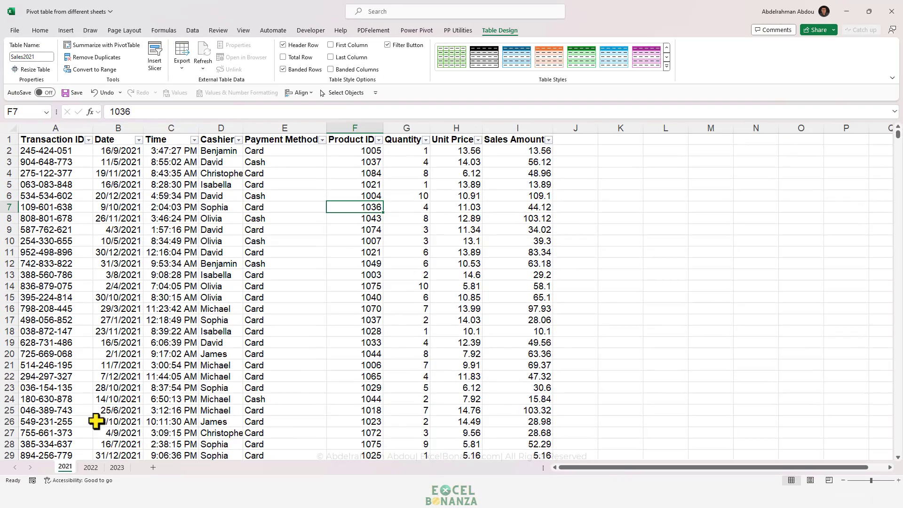
Step: Convert the sales data on the 2022 sheet into a table with headers
left_click(91, 466)
left_click(169, 246)
key("ctrl+t")
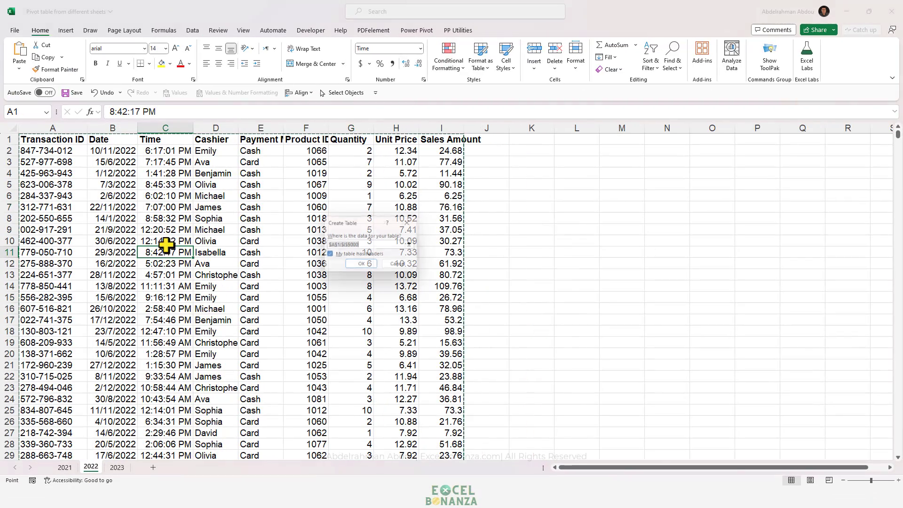
left_click(364, 266)
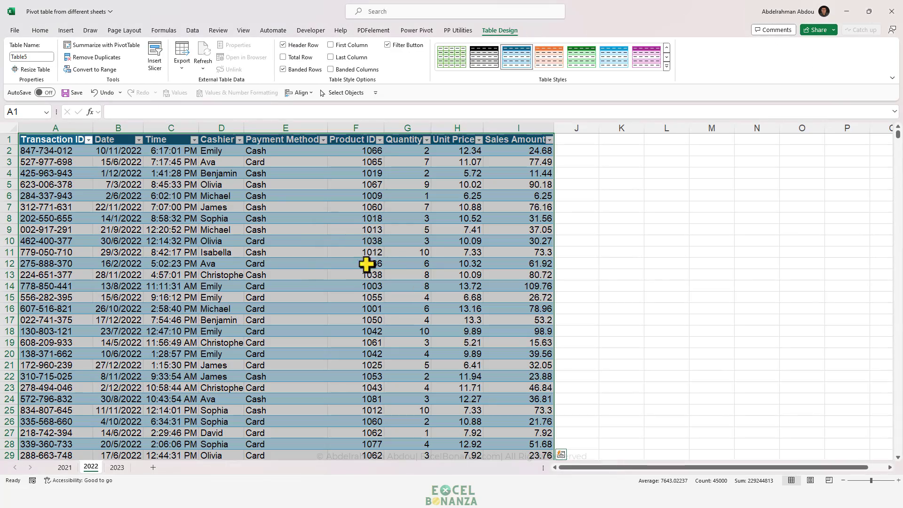
Step: Clear the 2022 table's style formatting and name the table Sales2022
left_click(663, 69)
left_click(458, 372)
left_click(118, 207)
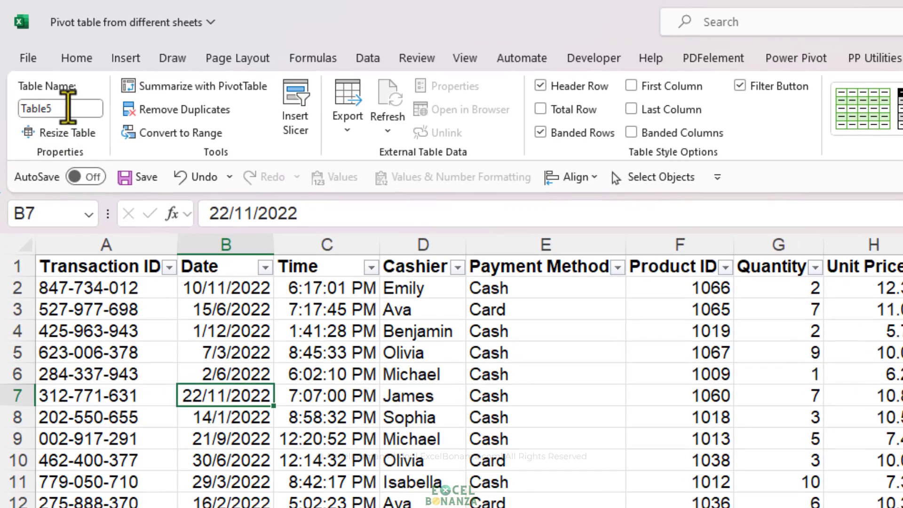
left_click(68, 107)
type("Sales2022")
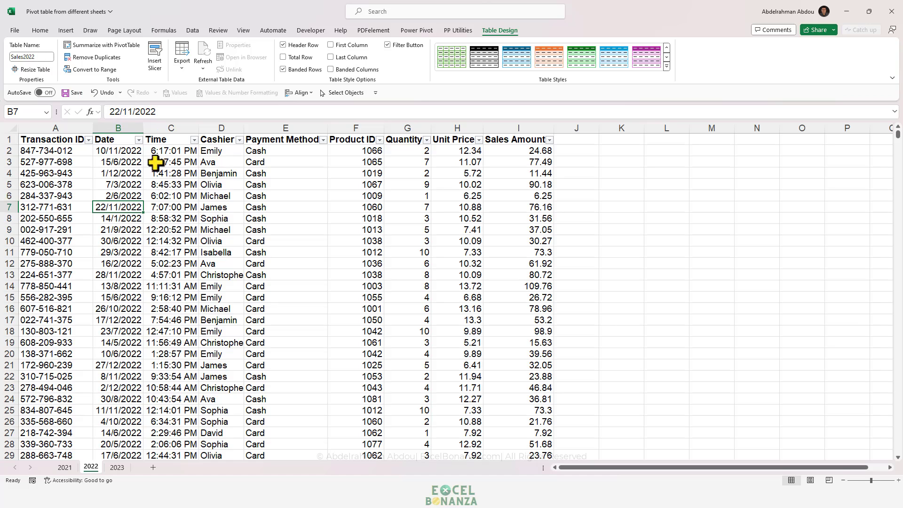
left_click(173, 188)
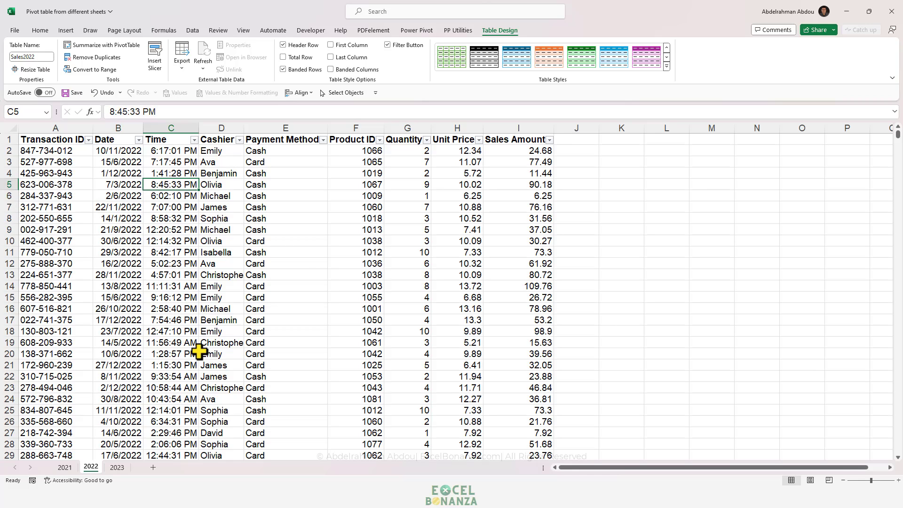
Step: Convert the sales data on the 2023 sheet into a table with headers
left_click(117, 467)
left_click(163, 231)
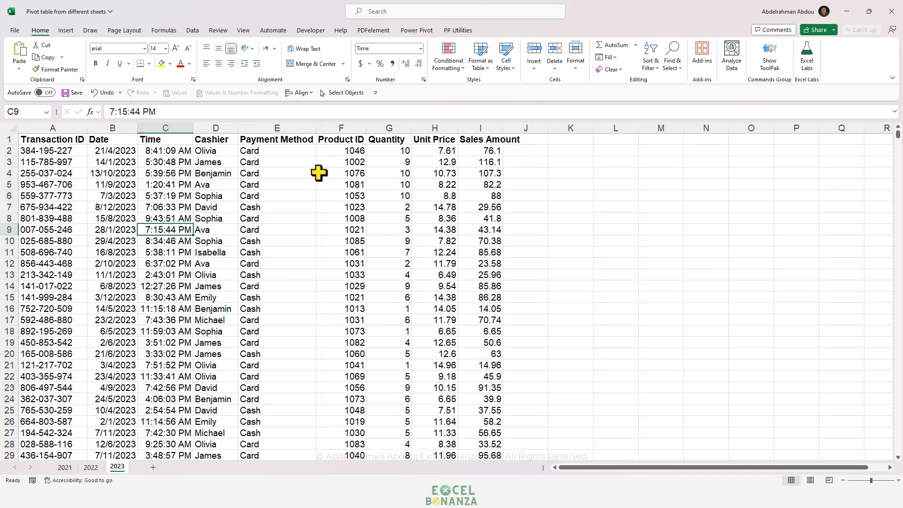
key("ctrl+t")
left_click(365, 267)
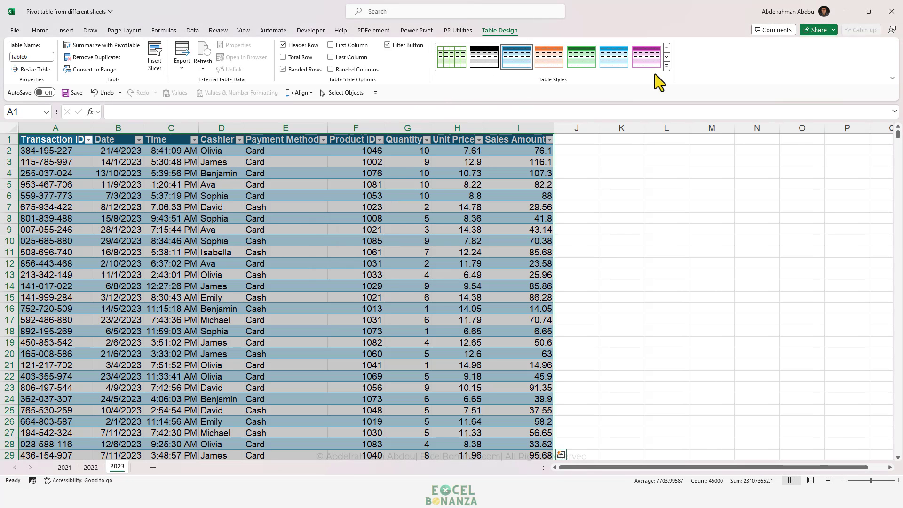
Step: Clear the 2023 table's style formatting and name the table Sales2023
left_click(666, 65)
left_click(470, 371)
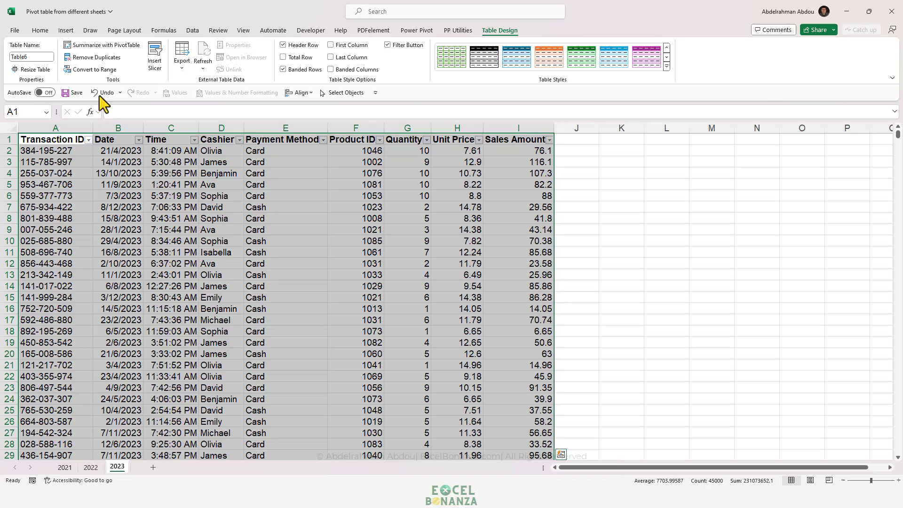
left_click(72, 169)
left_click(40, 56)
type("Sale")
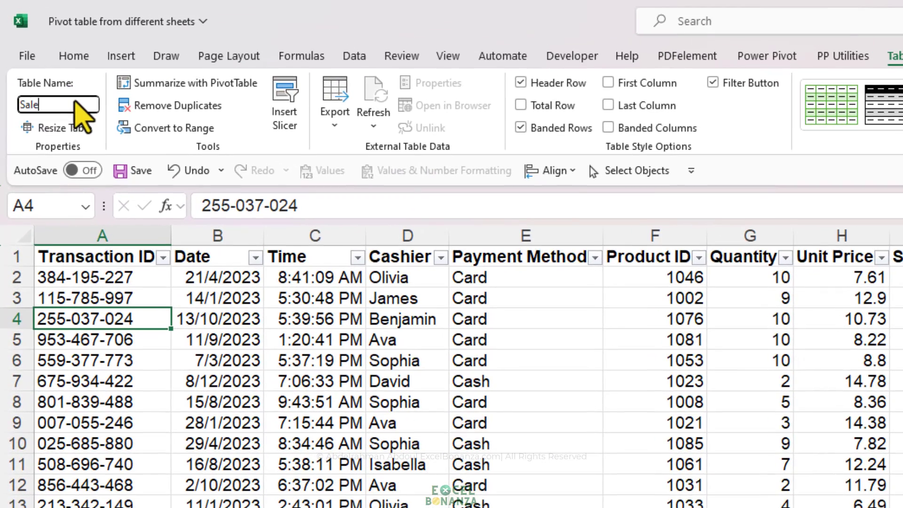
type("s2023")
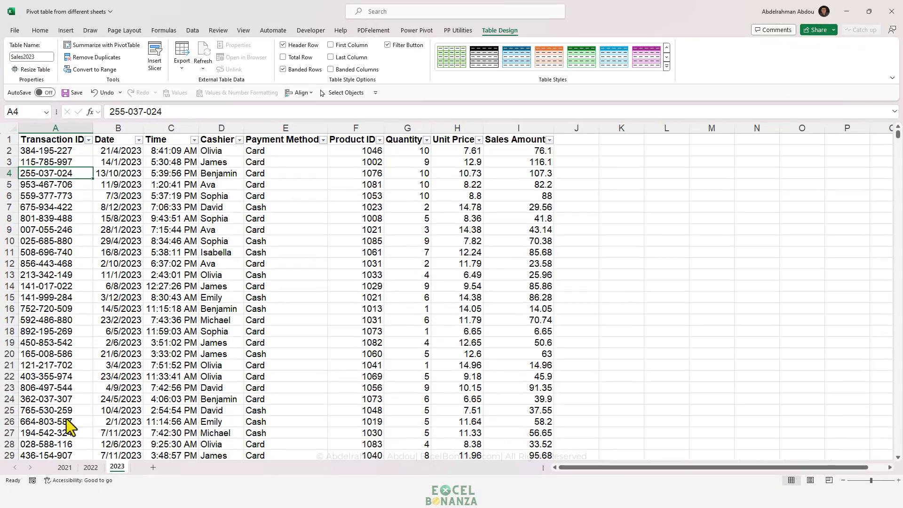
Step: Load the Sales2021 table from the 2021 sheet into the Power Query Editor
left_click(65, 467)
left_click(183, 217)
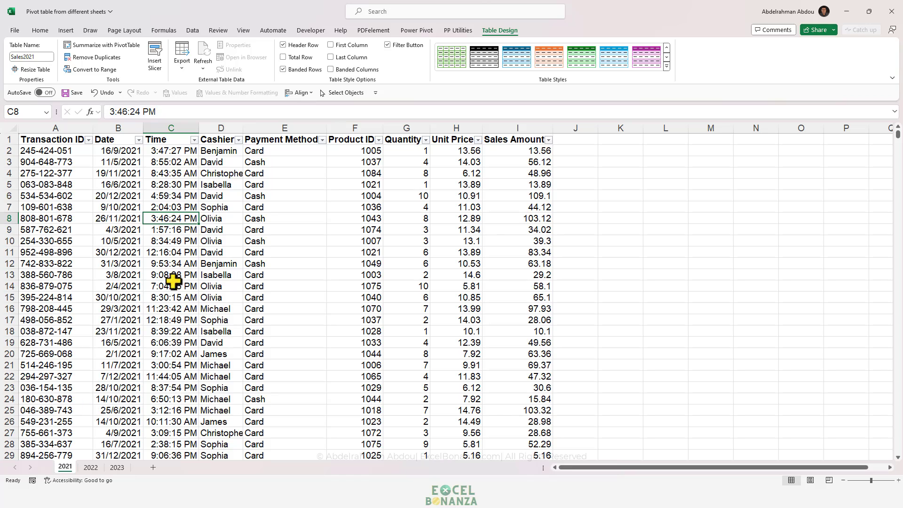
left_click(172, 196)
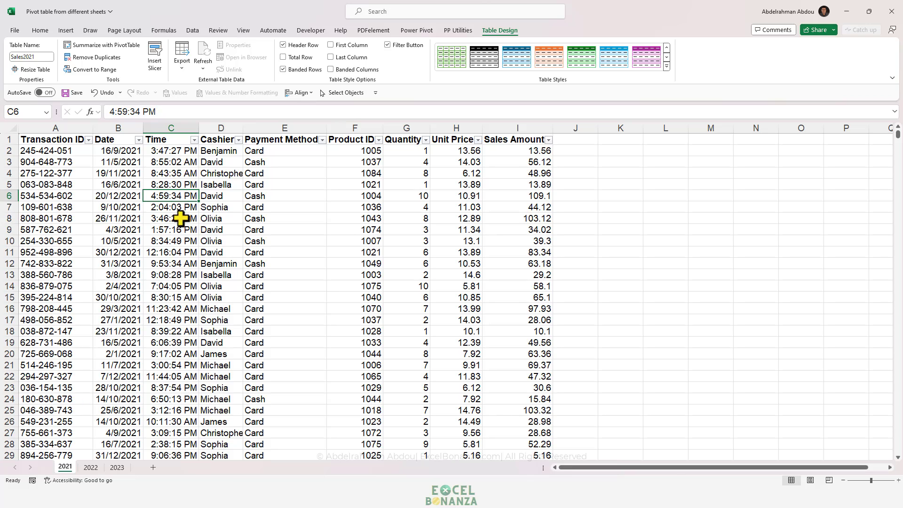
left_click(189, 30)
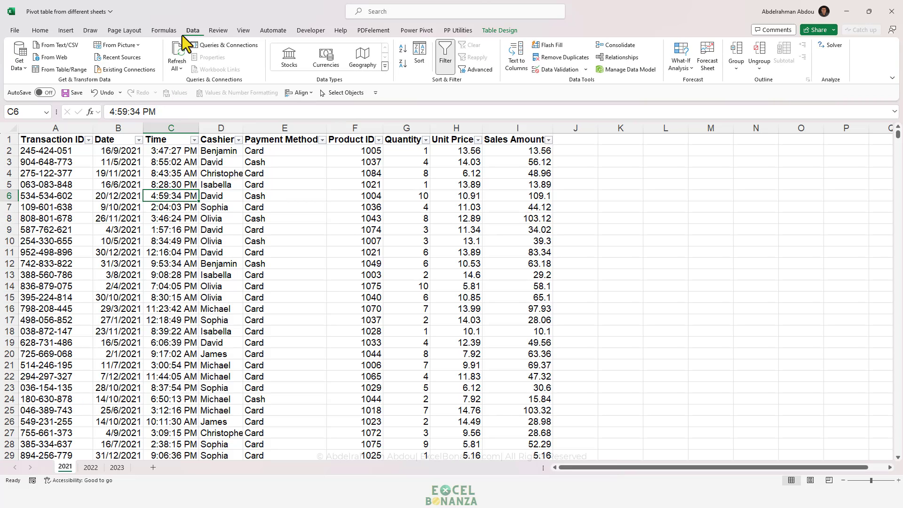
left_click(49, 70)
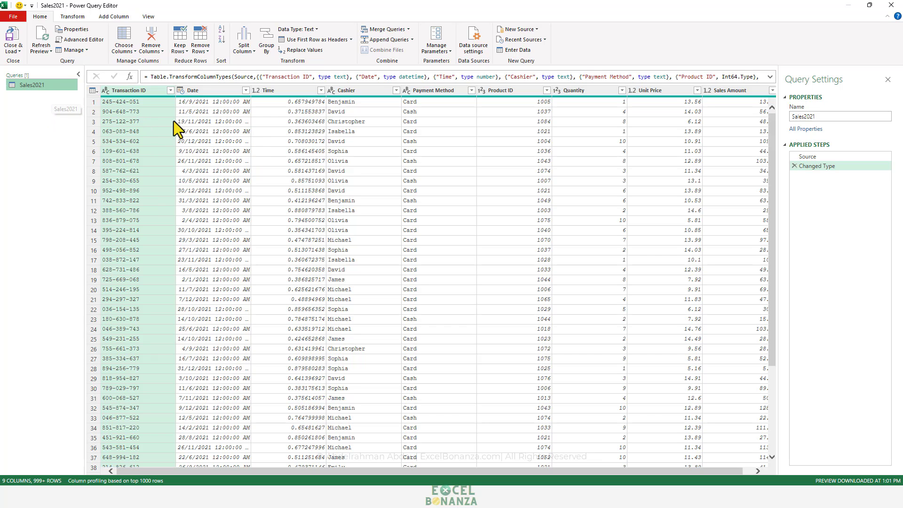
Step: Change the Date column's data type to Date, replacing the current type conversion
left_click(216, 92)
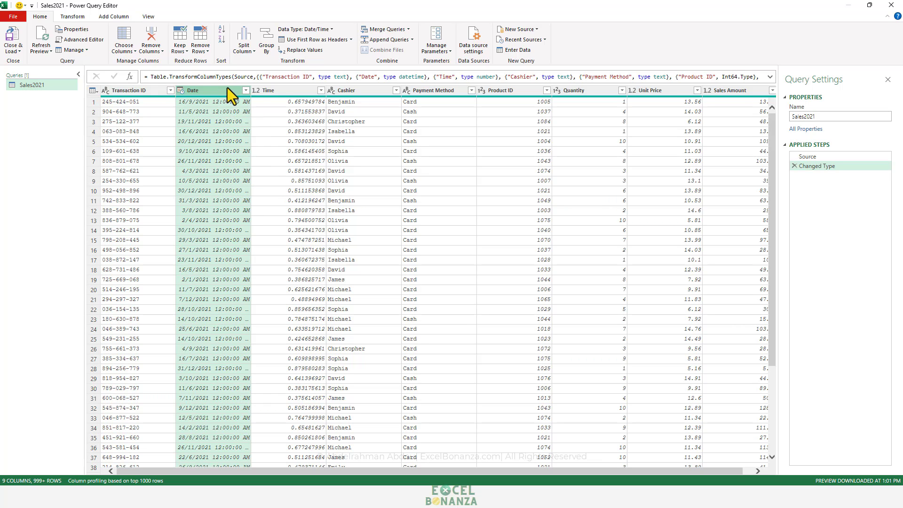
left_click(331, 30)
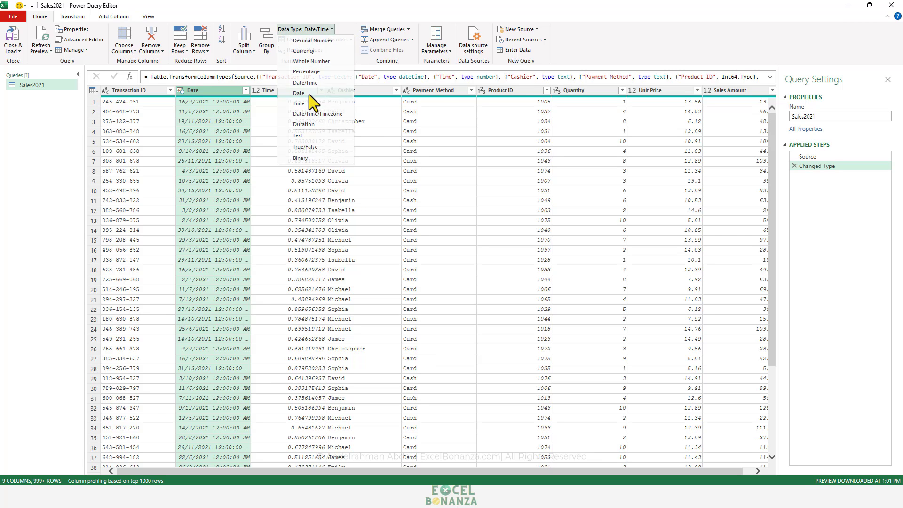
key("Escape")
left_click(455, 269)
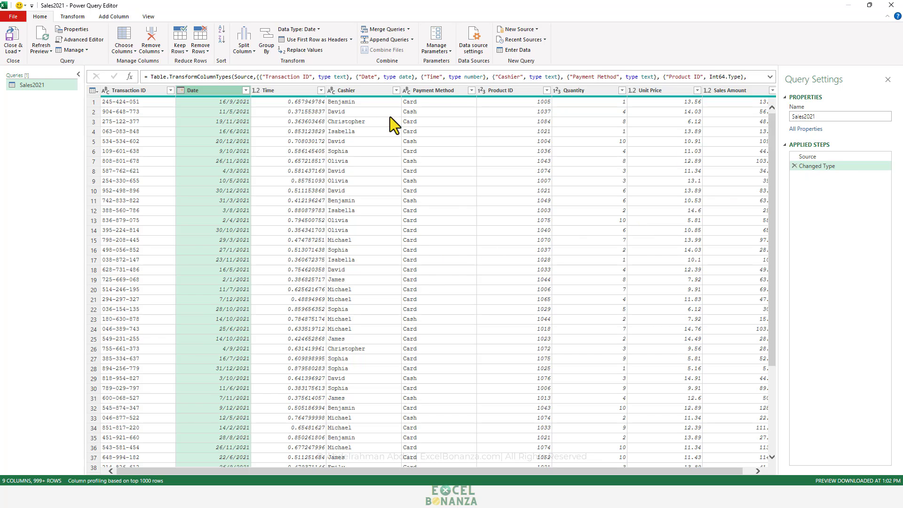
Step: Change the Time column's data type to Time, replacing the current type conversion
left_click(318, 93)
left_click(325, 30)
left_click(306, 101)
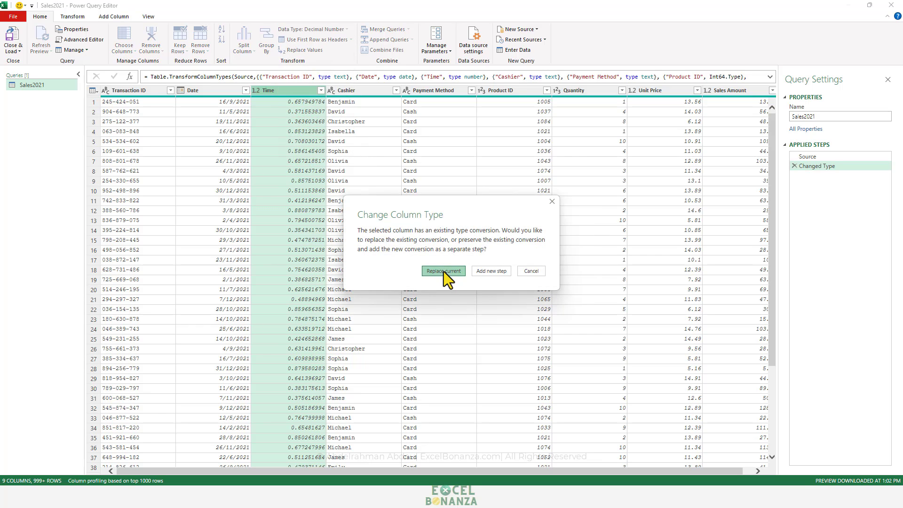
left_click(444, 272)
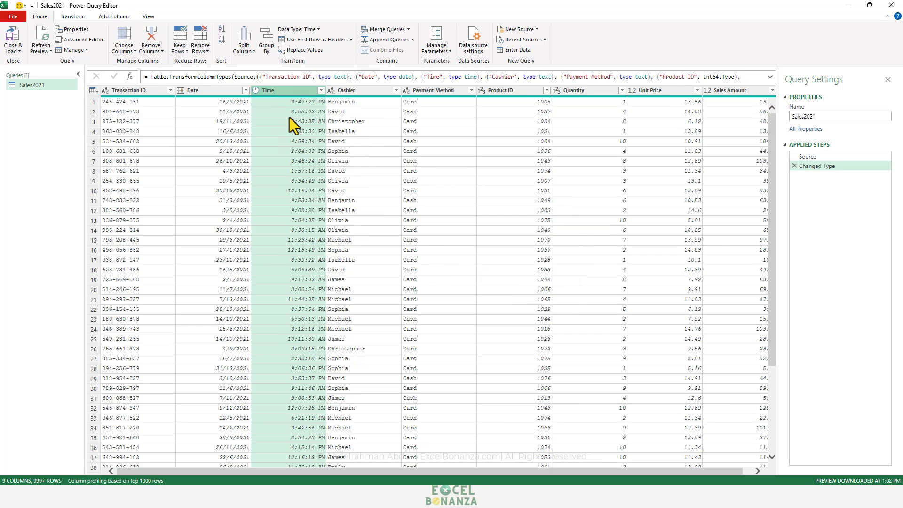
Step: Change the Unit Price and Sales Amount columns of the Sales2021 query to Currency, replacing the current type conversion
left_click(662, 91)
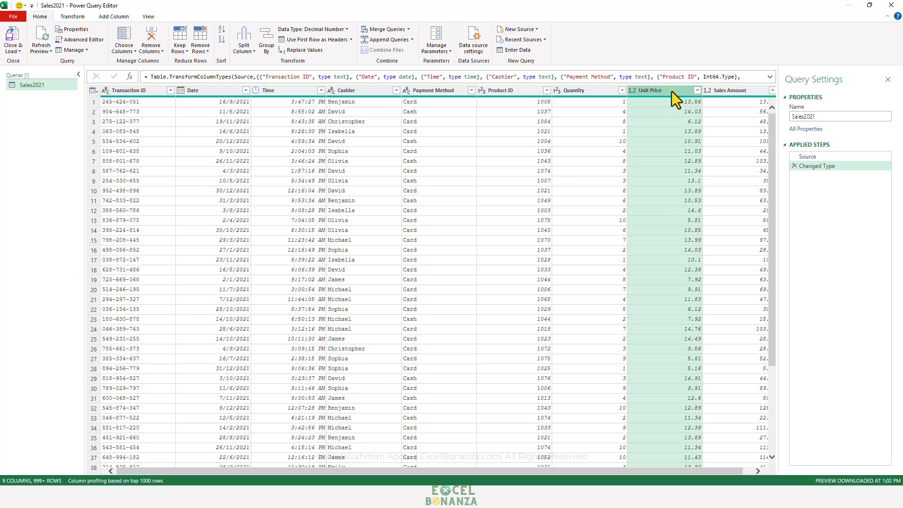
left_click(733, 91, "ctrl")
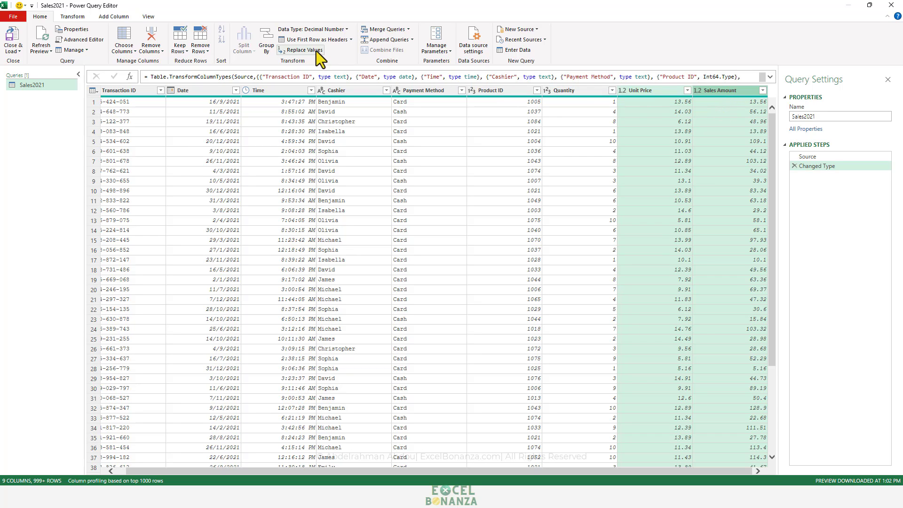
left_click(334, 29)
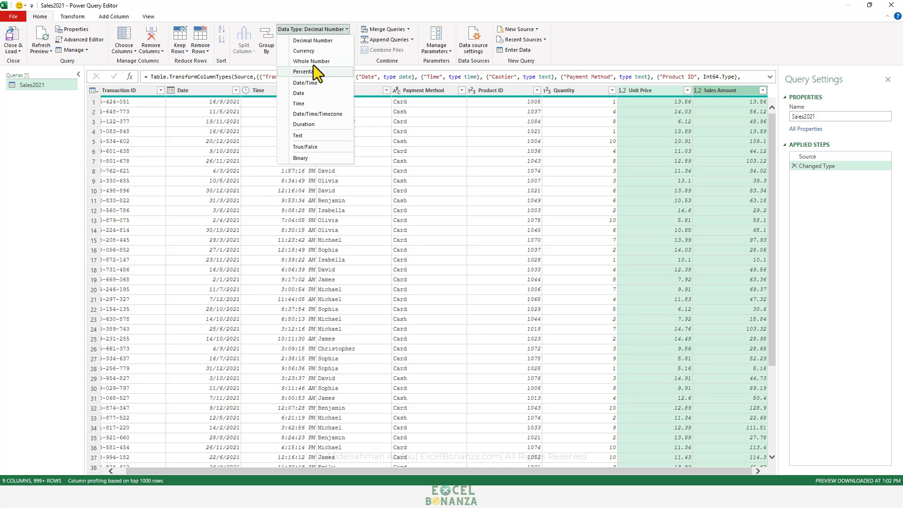
left_click(316, 51)
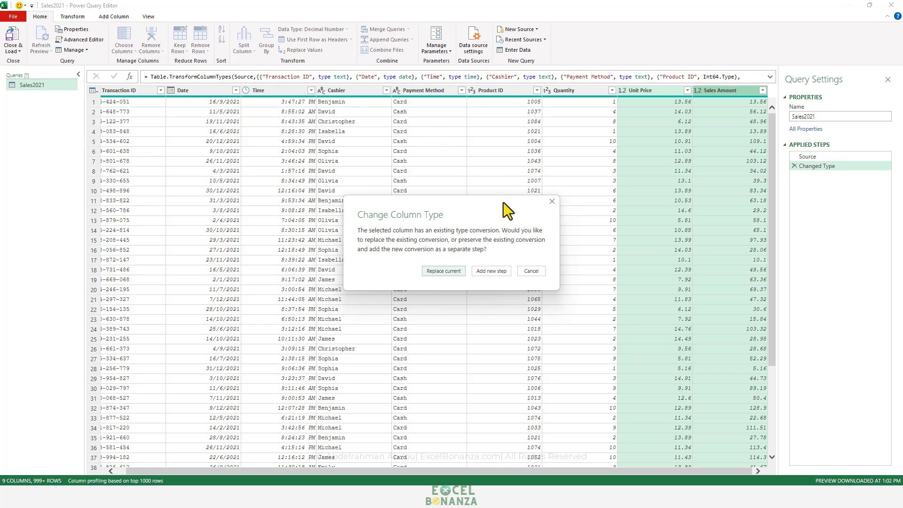
left_click(444, 271)
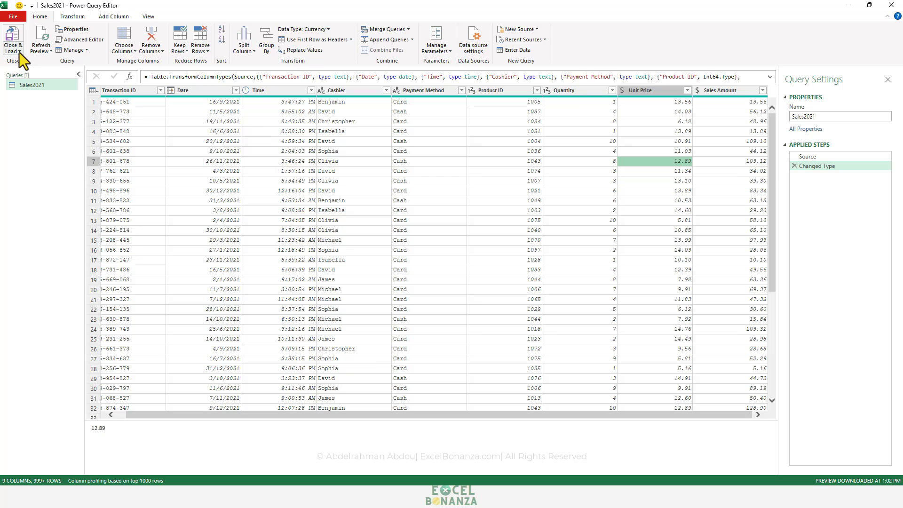
Step: Close the editor and load the Sales2021 query as a connection only
left_click(19, 52)
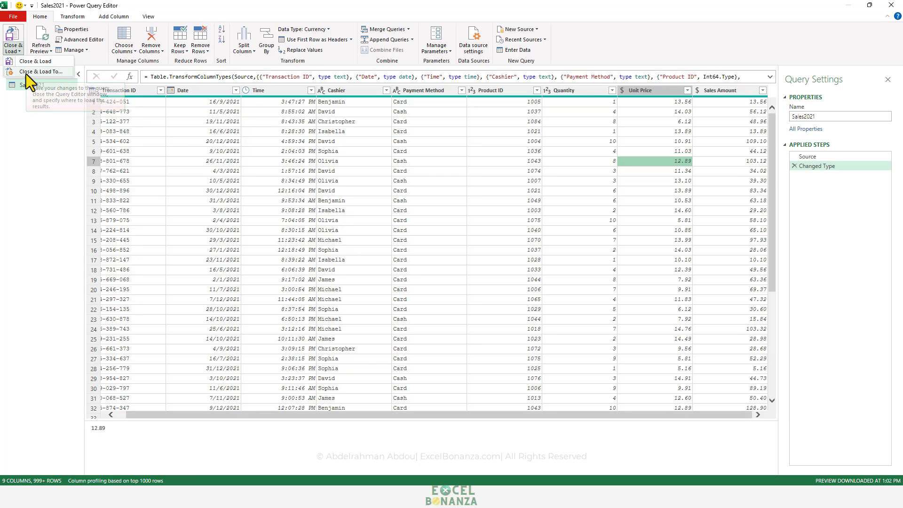
left_click(26, 74)
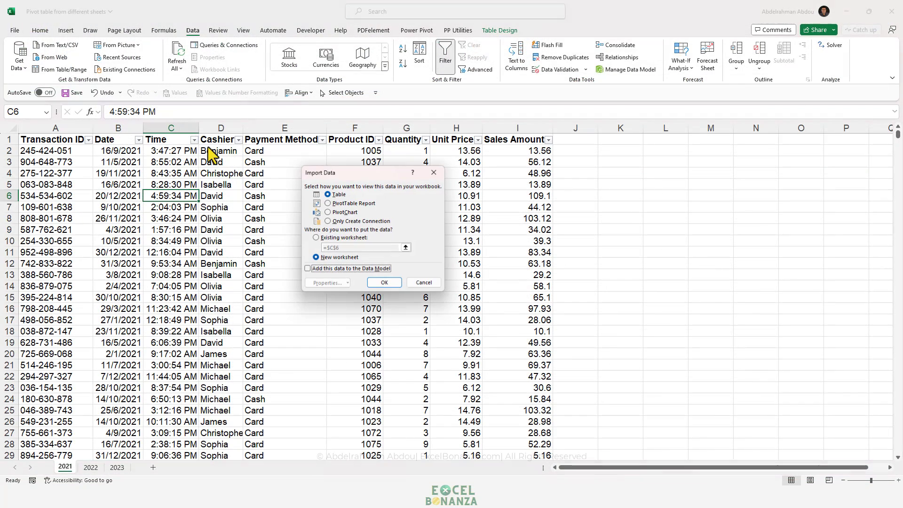
left_click(346, 222)
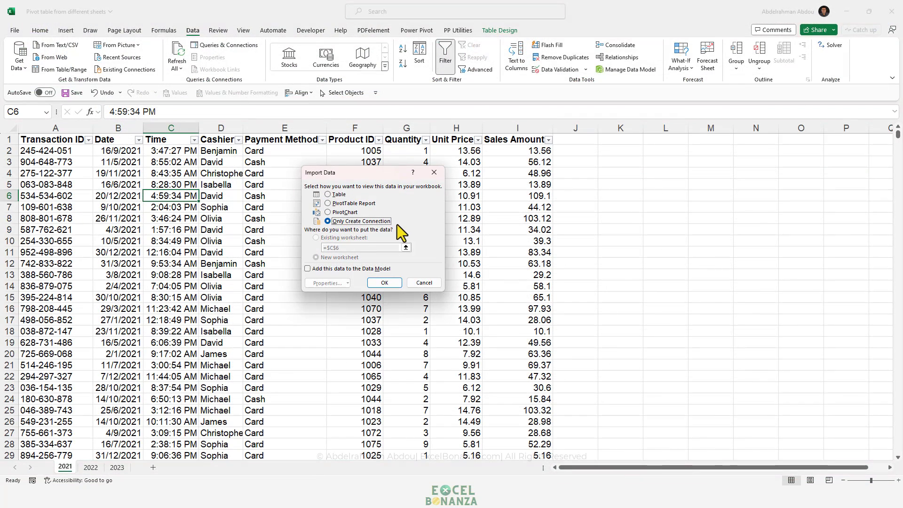
left_click(386, 284)
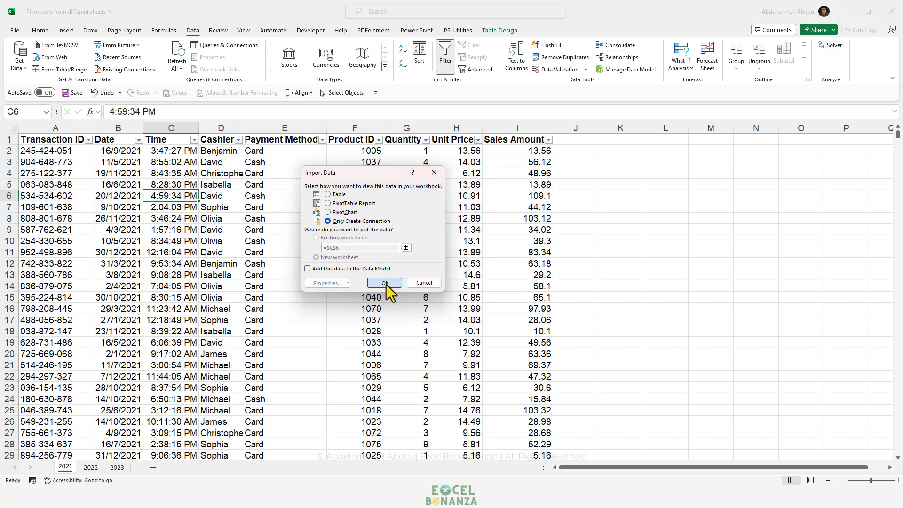
left_click(384, 284)
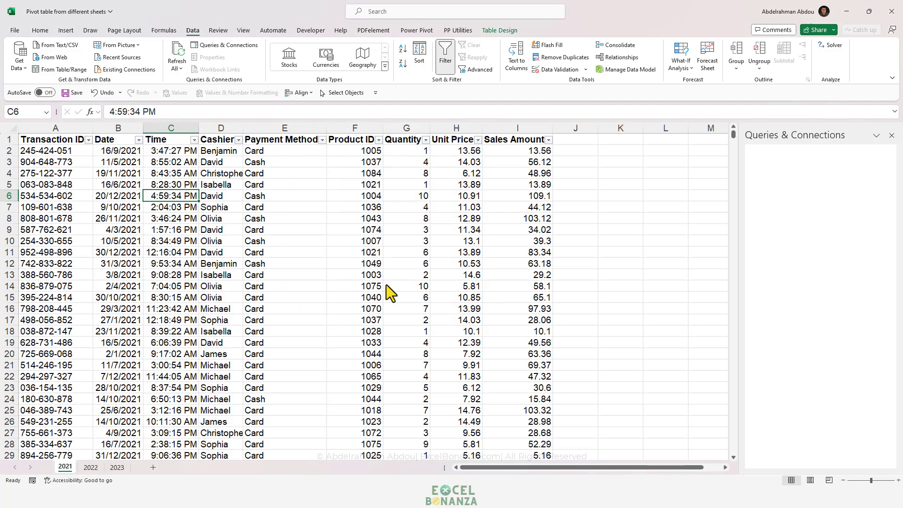
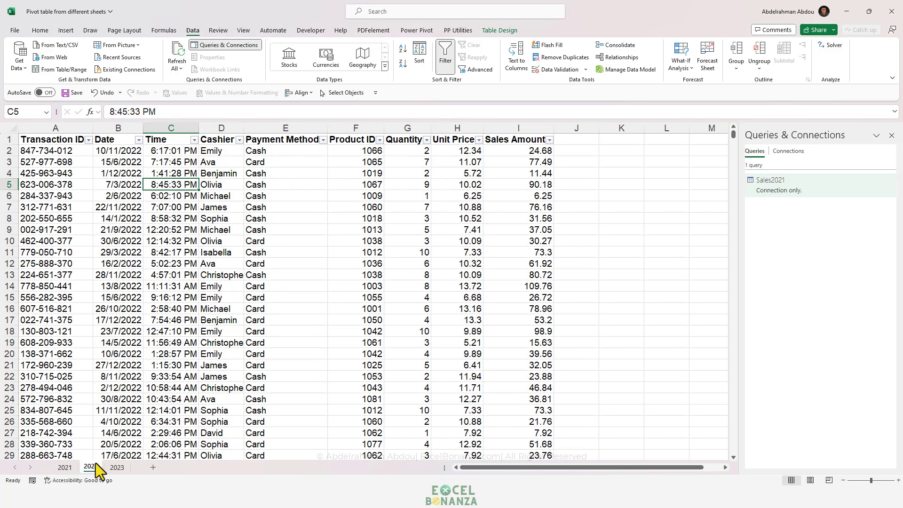
Step: Load the Sales2022 table from the 2022 sheet into the Power Query Editor and change its Date column's type to Date
left_click(173, 208)
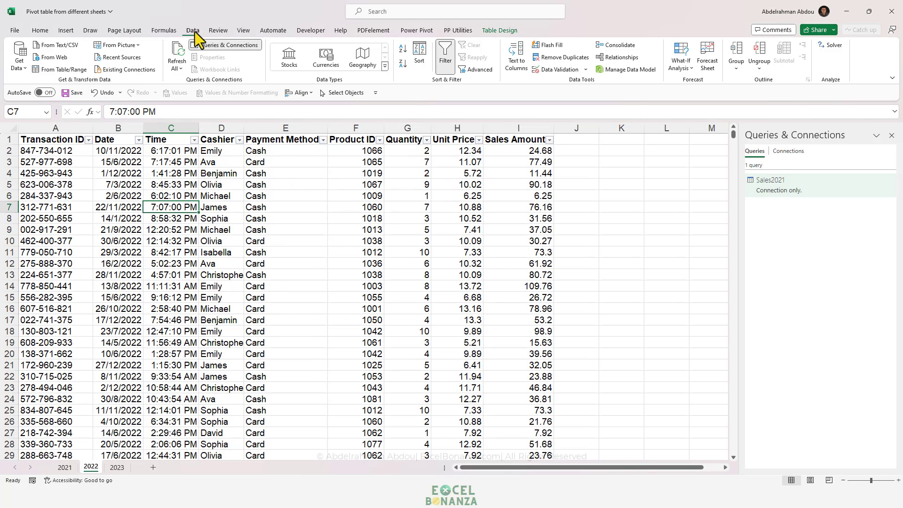
left_click(58, 70)
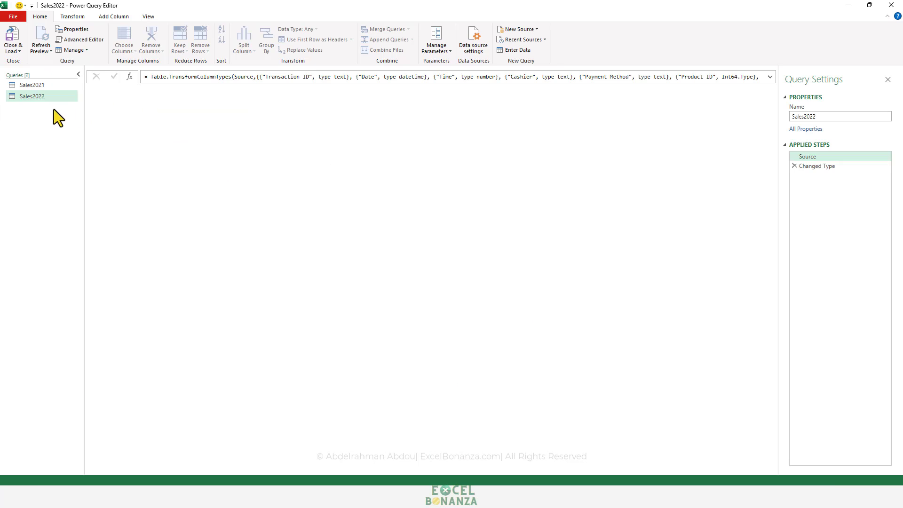
key("Right")
left_click(316, 30)
left_click(300, 94)
Step: Change the Sales2022 query's Time column to the Time data type, replacing the current type conversion
left_click(277, 90)
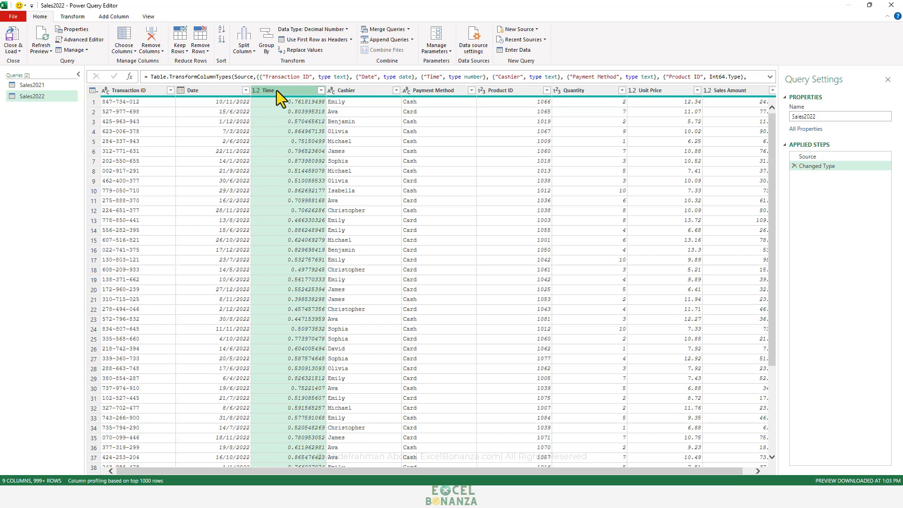
left_click(312, 29)
left_click(310, 103)
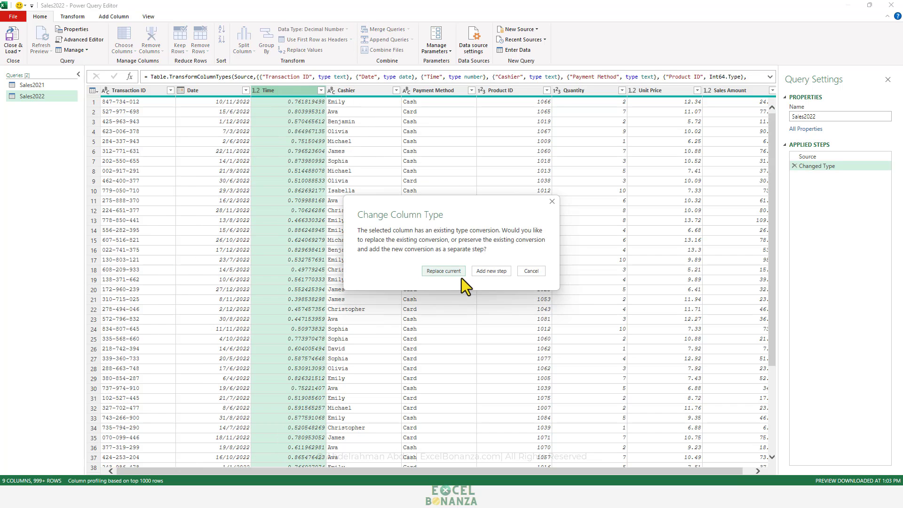
left_click(444, 271)
Step: Change the Unit Price and Sales Amount columns of the Sales2022 query to Currency, replacing the current type conversion
left_click(673, 90)
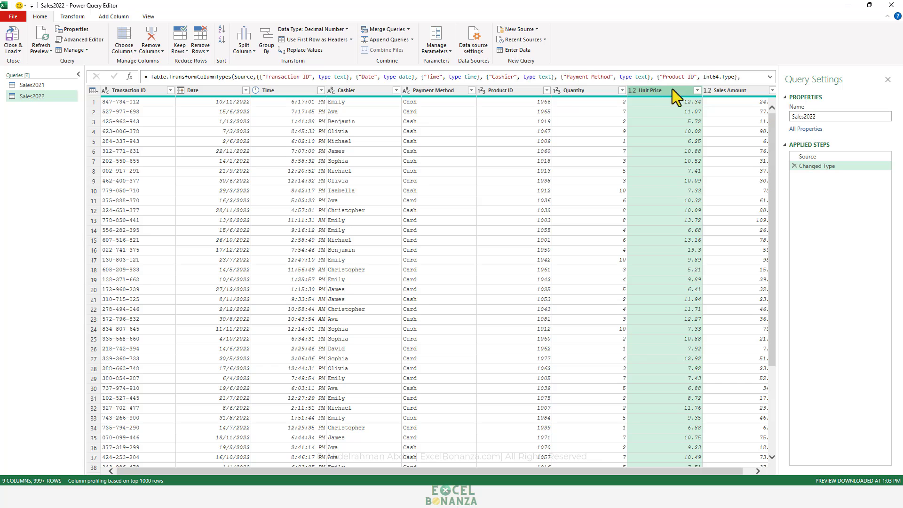
left_click(724, 92, "ctrl")
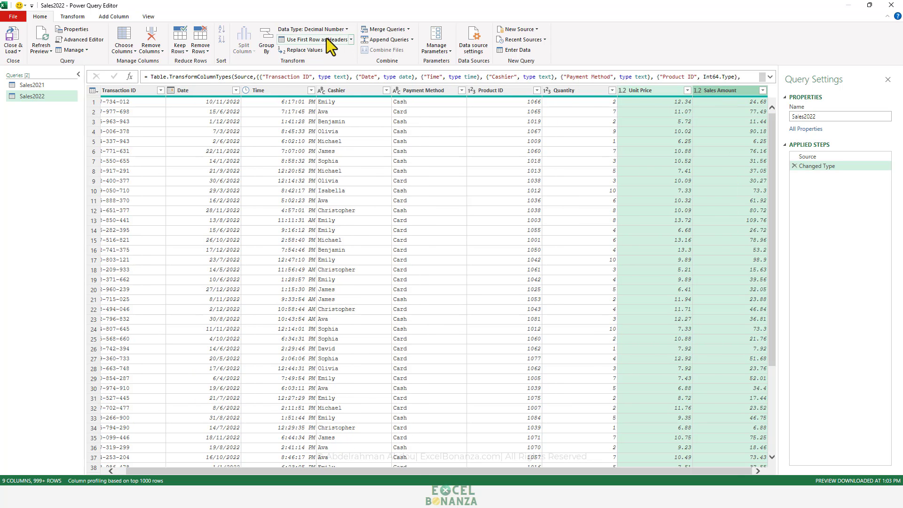
left_click(313, 29)
left_click(303, 51)
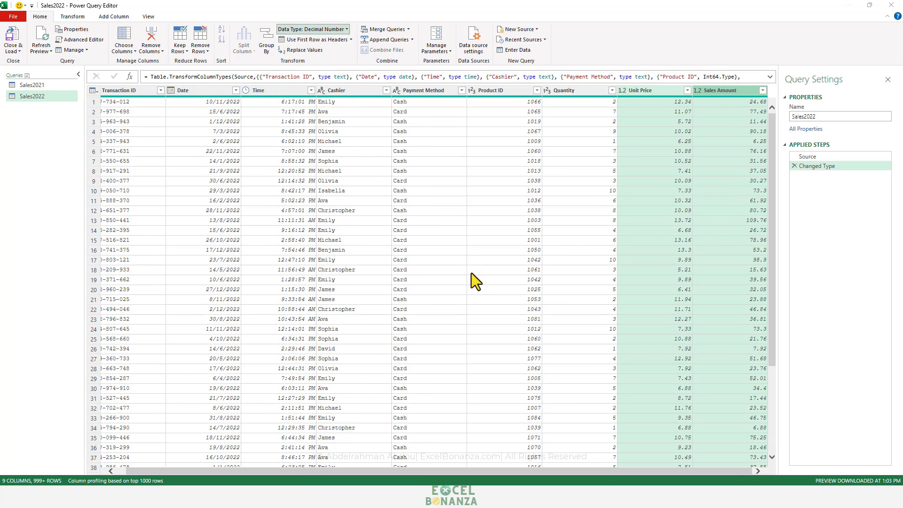
key("Return")
Step: Close the editor and load the Sales2022 query as a connection only
left_click(13, 49)
left_click(21, 70)
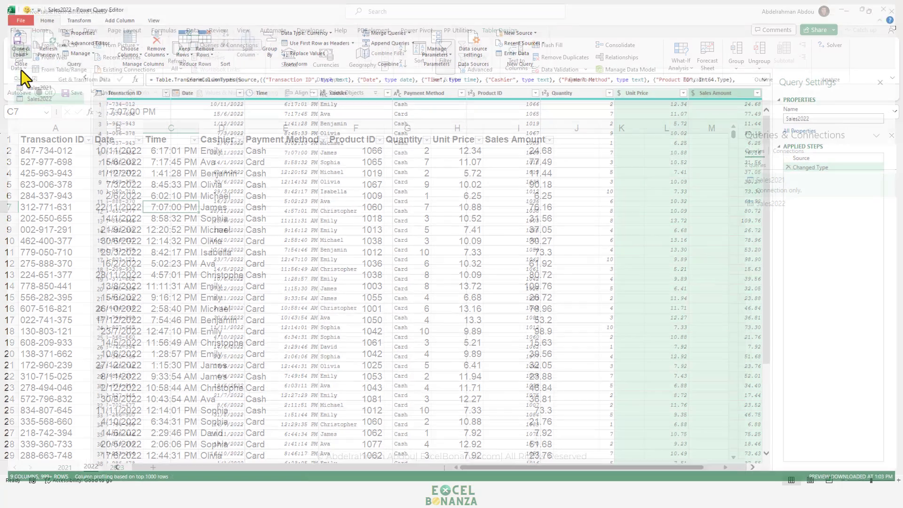
left_click(347, 220)
left_click(383, 282)
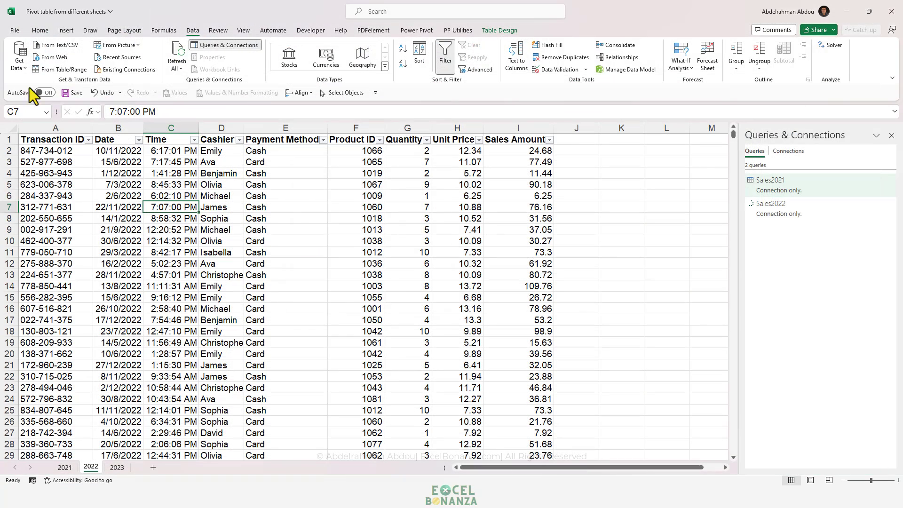
Step: Load the Sales2023 table from the 2023 sheet into the Power Query Editor
left_click(117, 468)
left_click(180, 231)
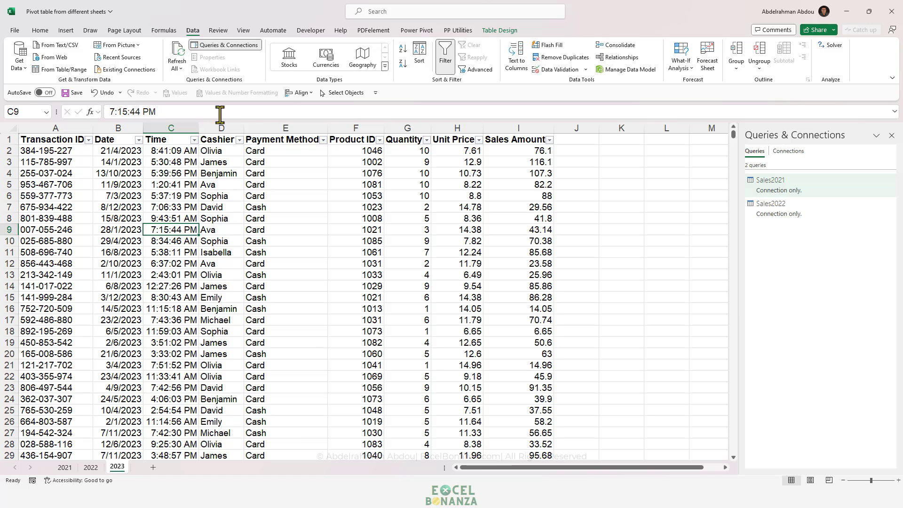
left_click(61, 69)
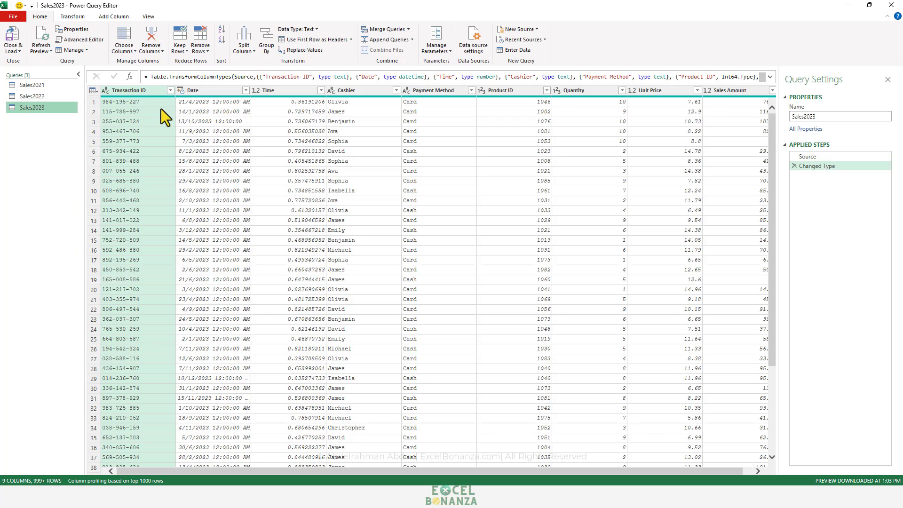
Step: Set the Sales2023 query's Date column to the Date type and its Time column to the Time type, replacing the current conversion
left_click(196, 92)
left_click(323, 30)
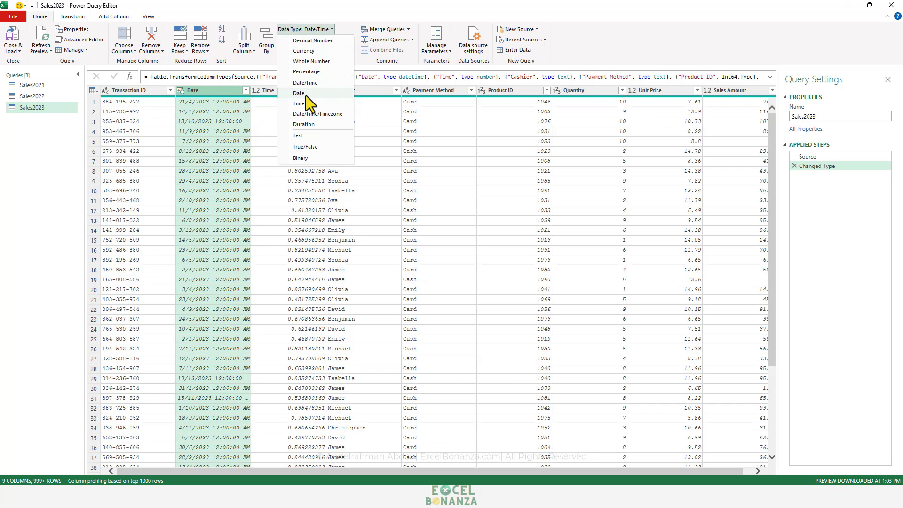
left_click(301, 93)
left_click(268, 90)
left_click(311, 29)
left_click(299, 103)
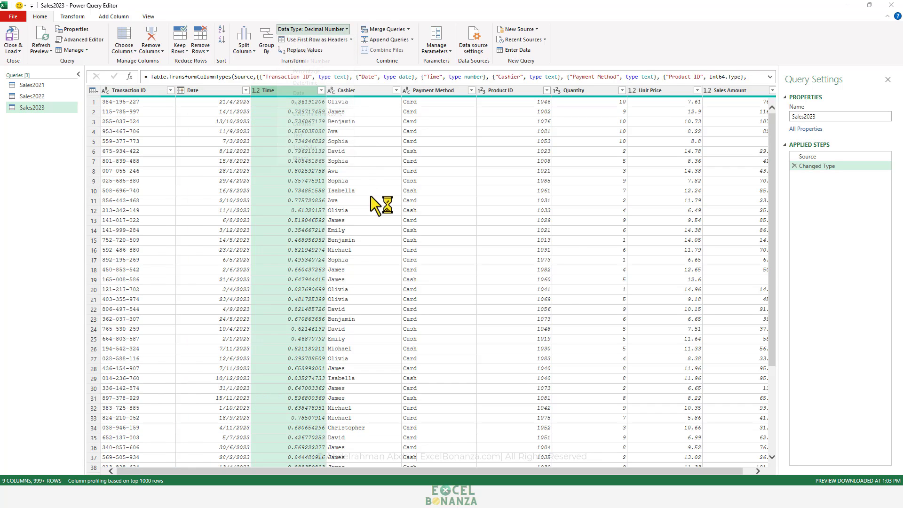
left_click(439, 270)
Step: Change the Unit Price and Sales Amount columns of the Sales2023 query to Currency, replacing the current type conversion
left_click(649, 90)
left_click(724, 90, "shift")
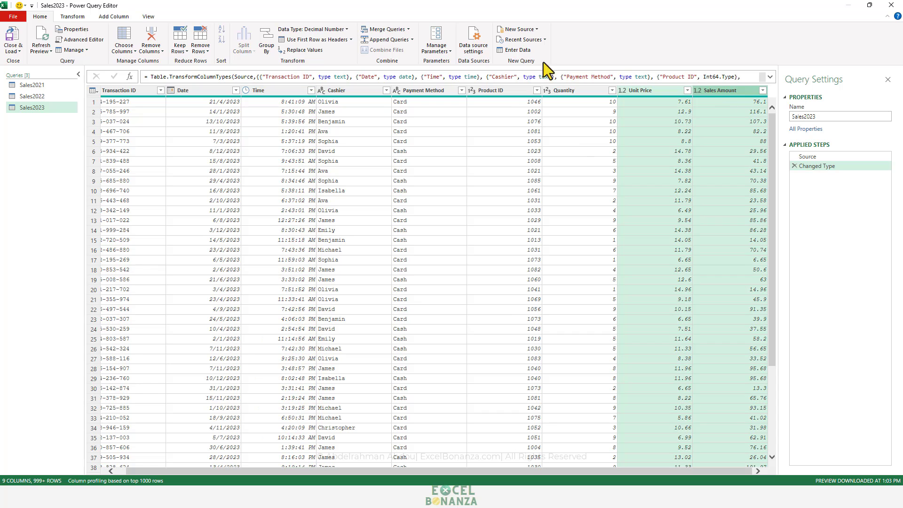
left_click(326, 31)
left_click(320, 51)
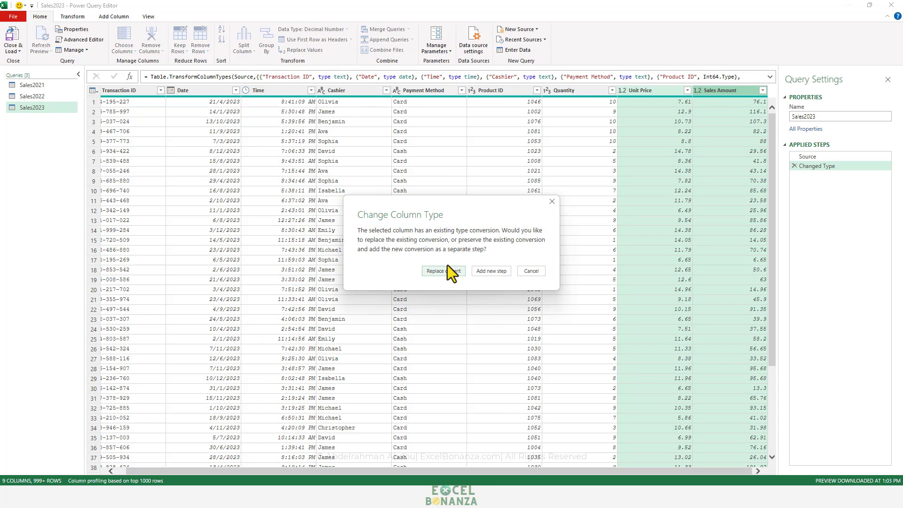
key("Return")
Step: Close the editor and load the Sales2023 query as a connection only
left_click(15, 50)
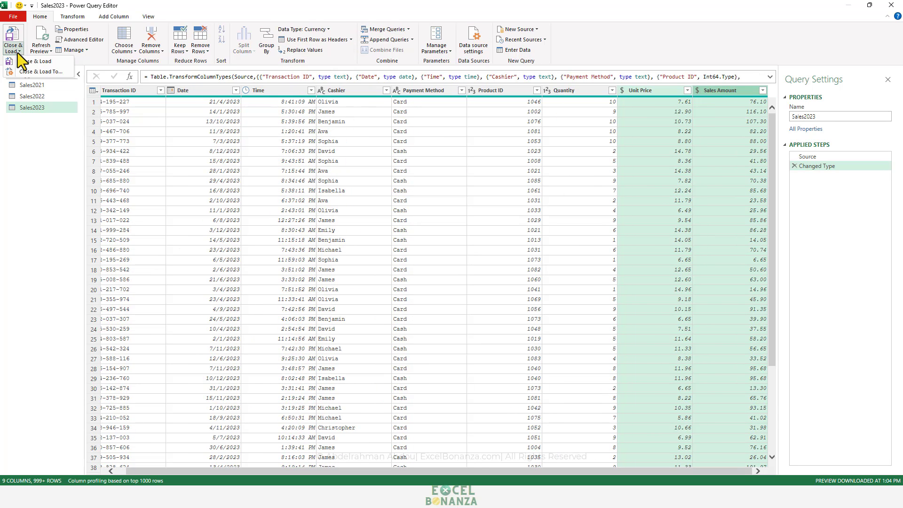
left_click(33, 61)
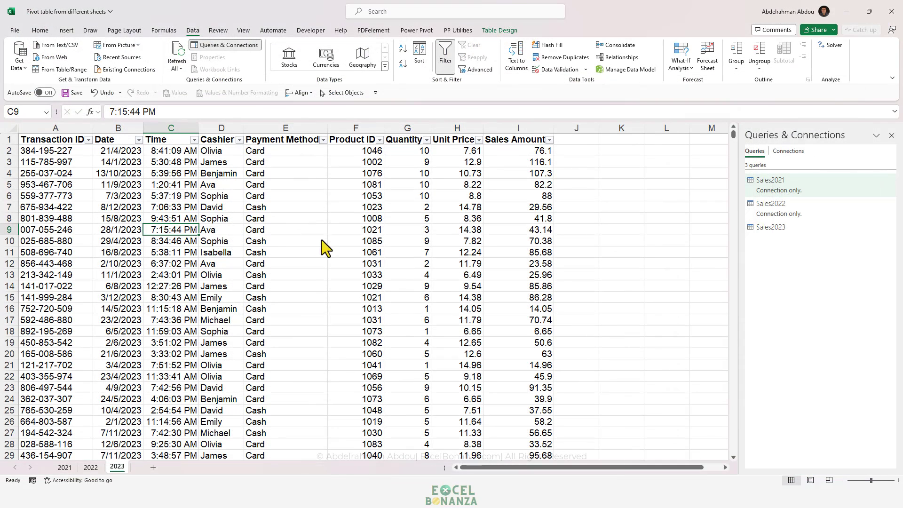
left_click(345, 221)
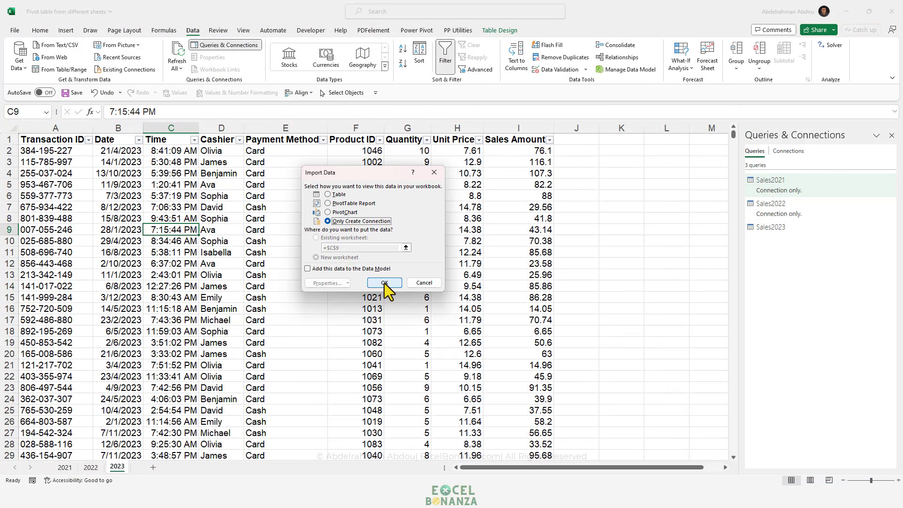
left_click(385, 283)
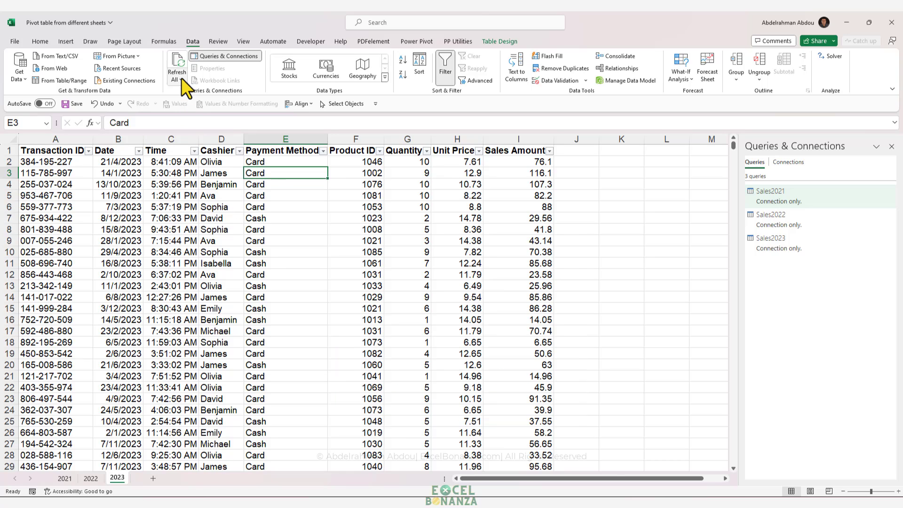
Step: Reopen the Power Query Editor on the Sales2023 query
left_click(19, 77)
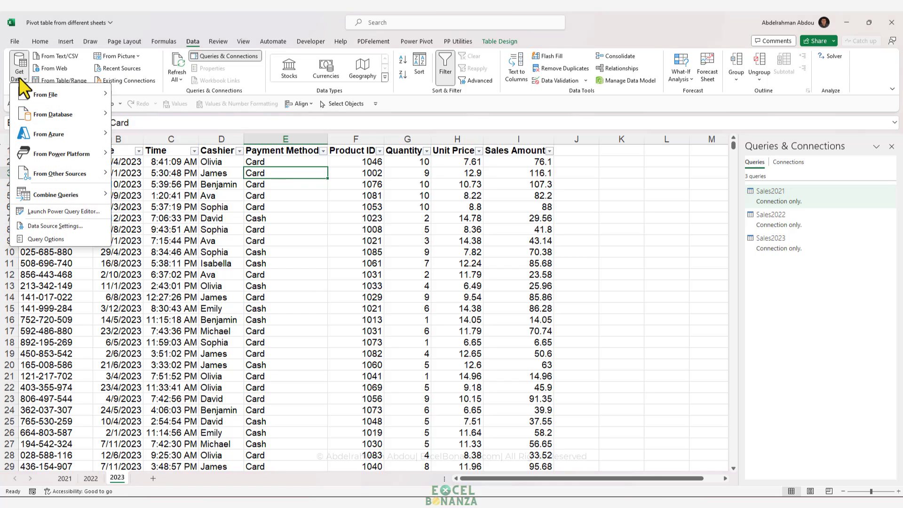
left_click(55, 211)
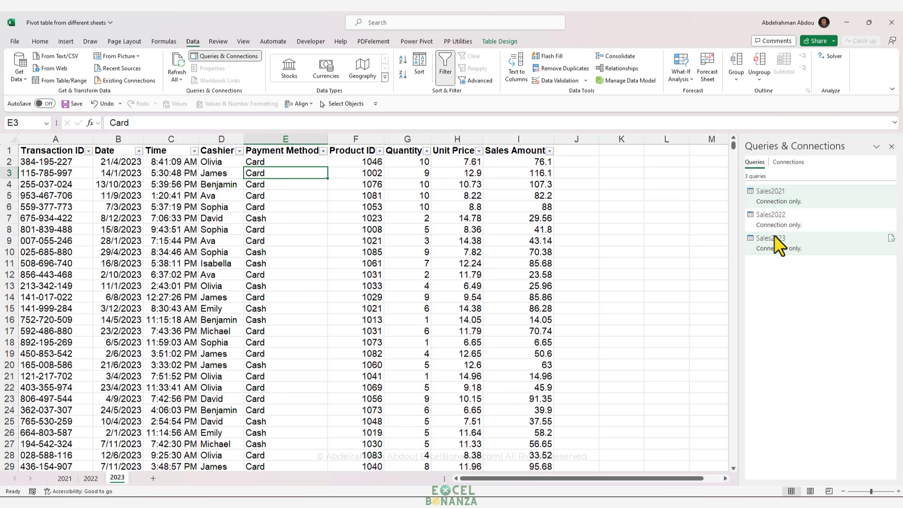
mouse_move(775, 235)
double_click(778, 243)
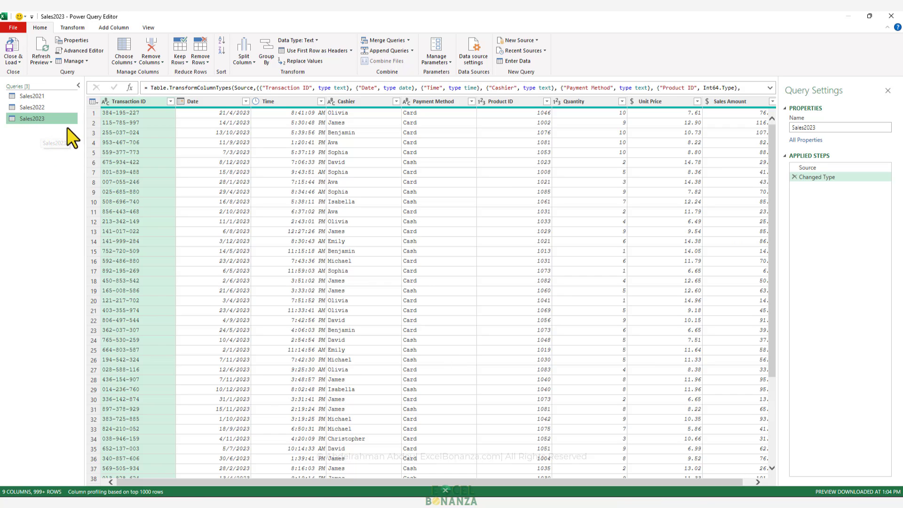
Step: Set up a new append query for three or more tables, adding Sales2021 and Sales2022 alongside Sales2023
left_click(411, 51)
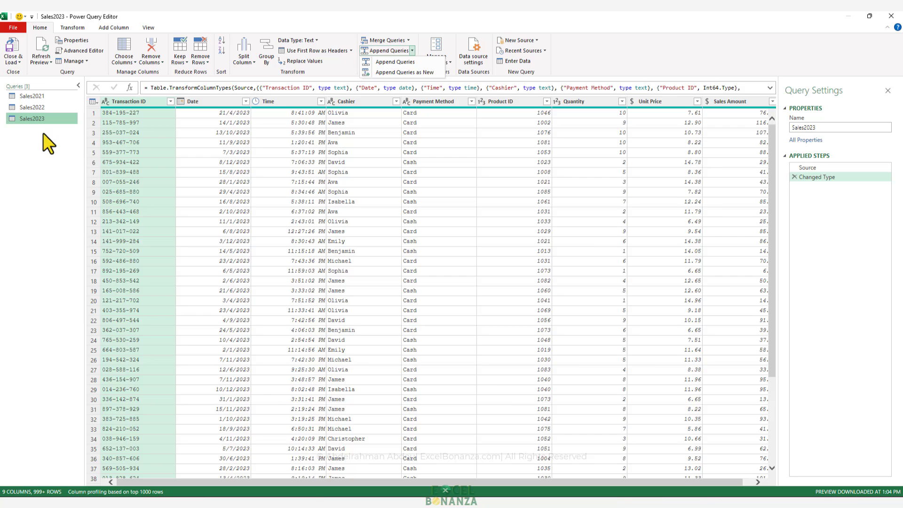
left_click(406, 73)
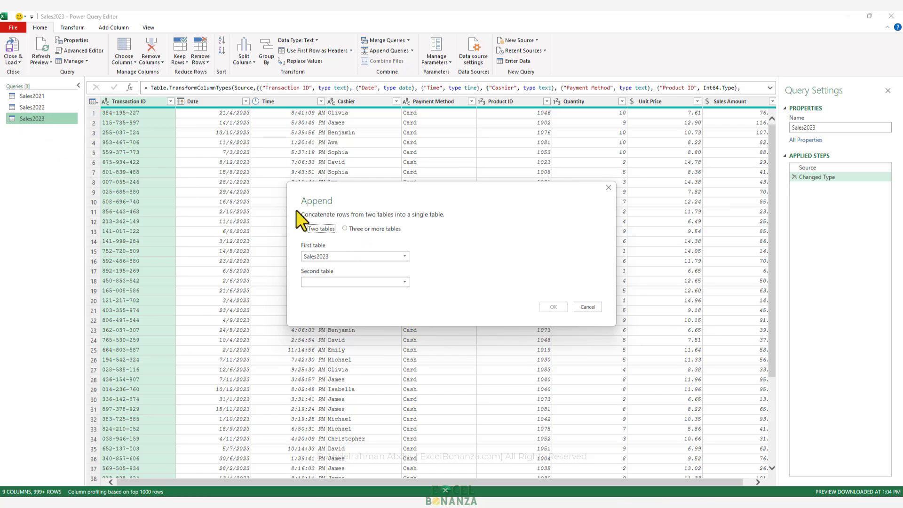
left_click(349, 228)
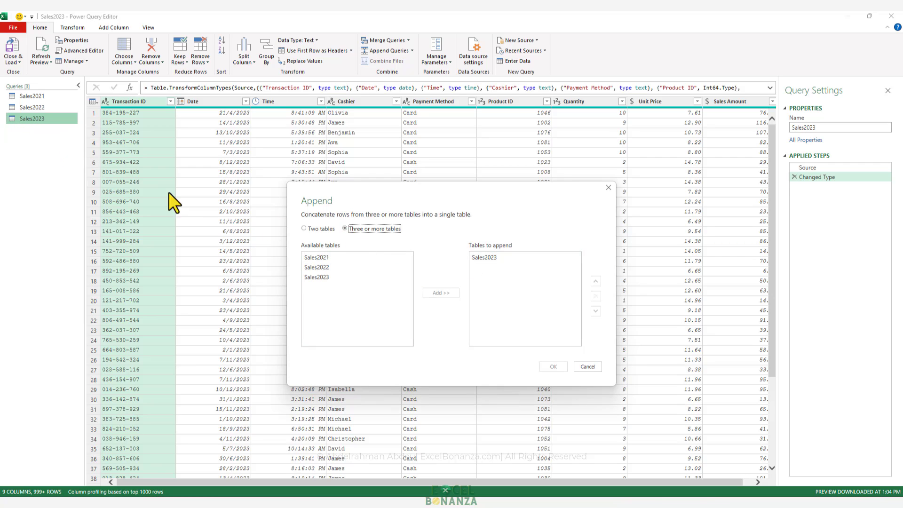
left_click(485, 256)
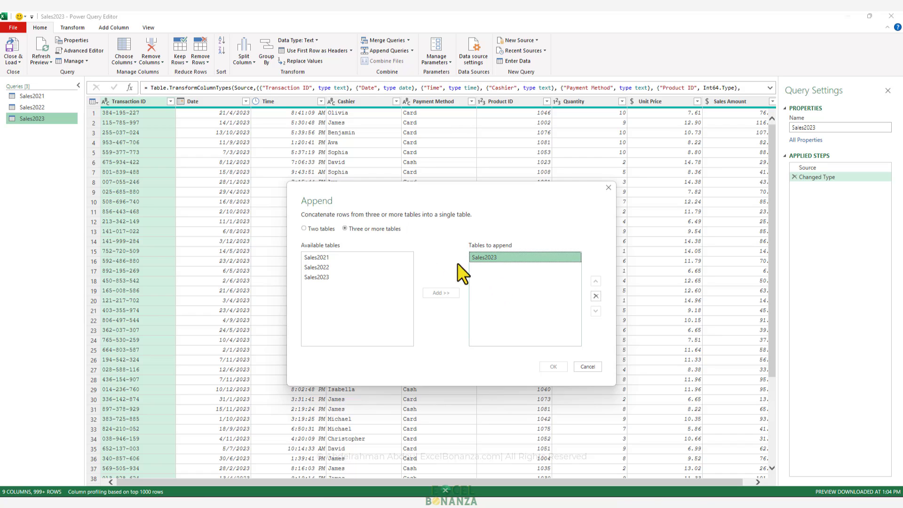
left_click(345, 258)
left_click(436, 291)
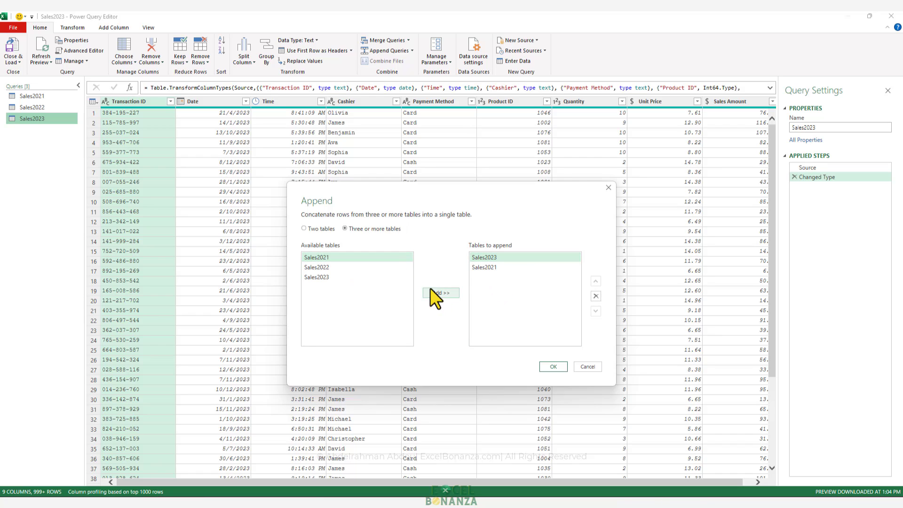
left_click(359, 269)
left_click(436, 294)
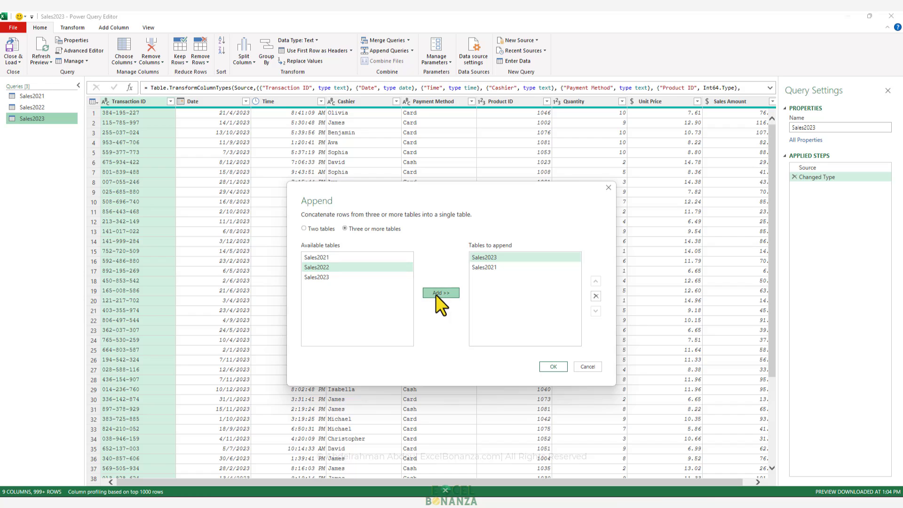
Step: Reorder the tables to append as Sales2021, Sales2022, Sales2023 and create the combined query
left_click(492, 277)
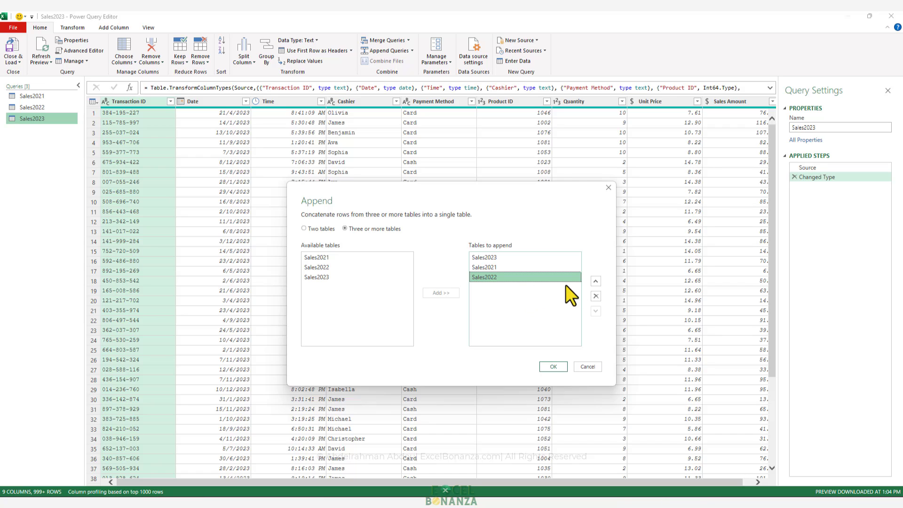
left_click(506, 268)
left_click(595, 281)
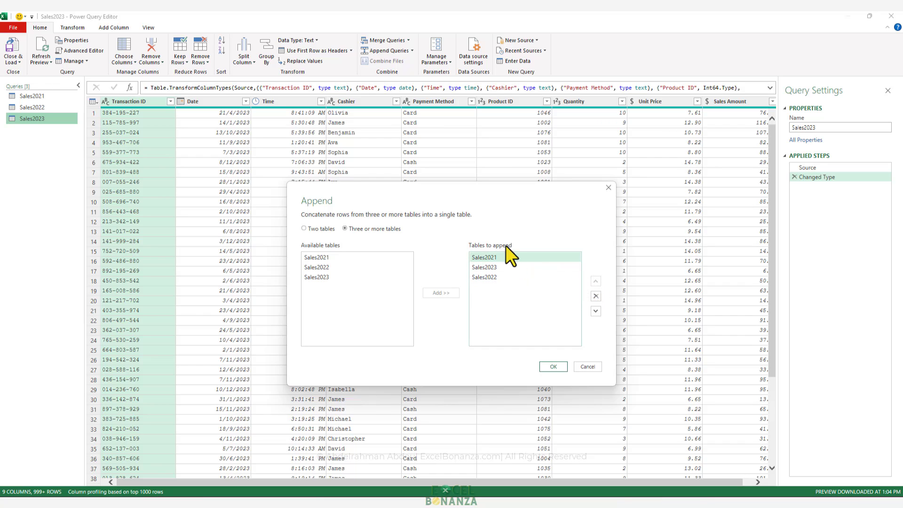
left_click(506, 276)
left_click(595, 281)
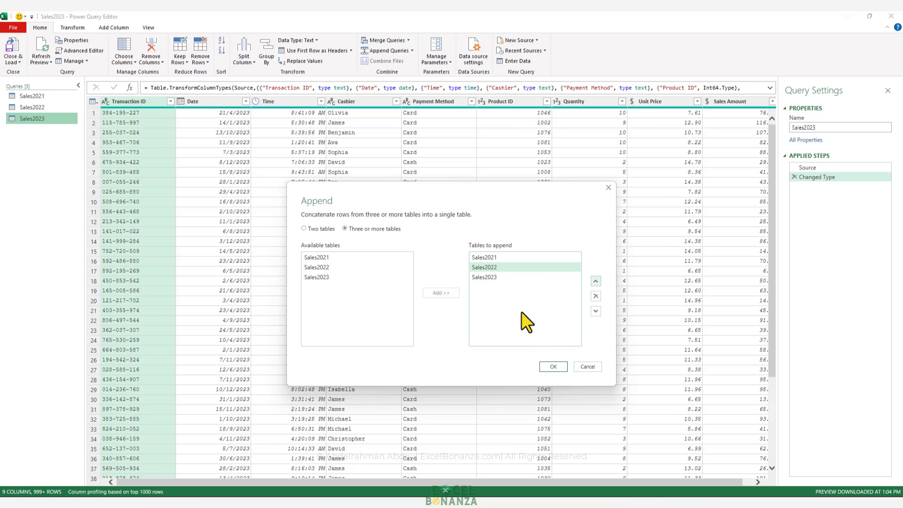
left_click(554, 367)
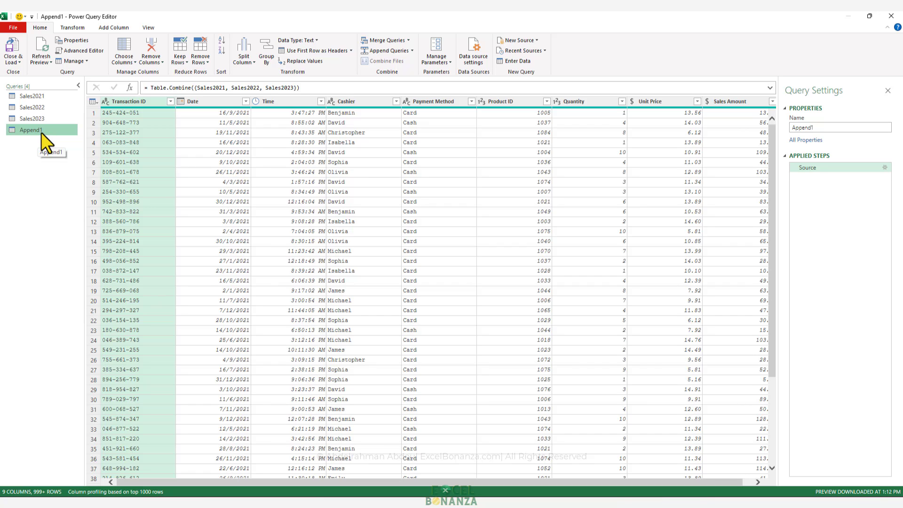
Step: Rename the appended query as Sales
double_click(41, 131)
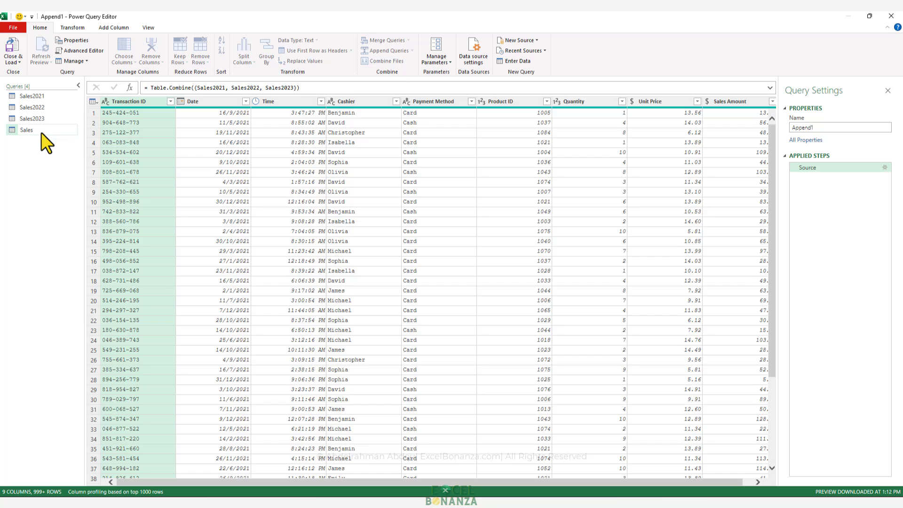
key("Return")
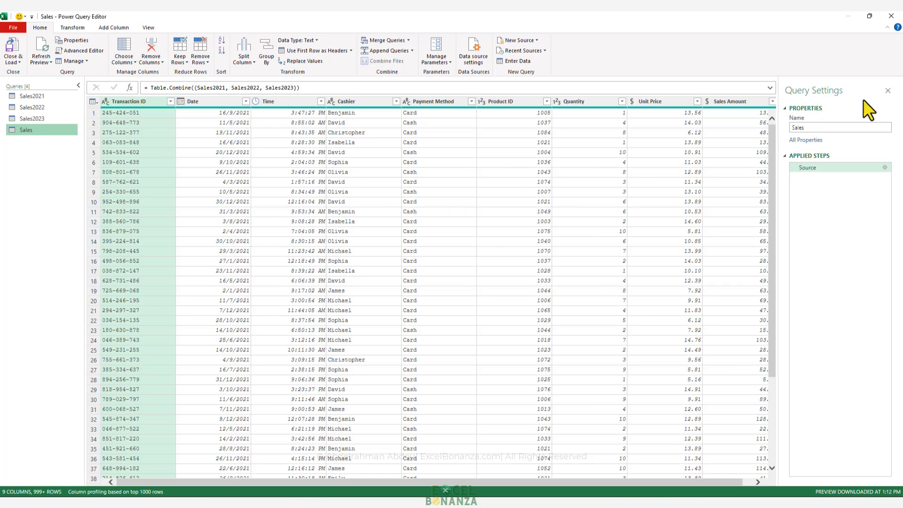
left_click(821, 127)
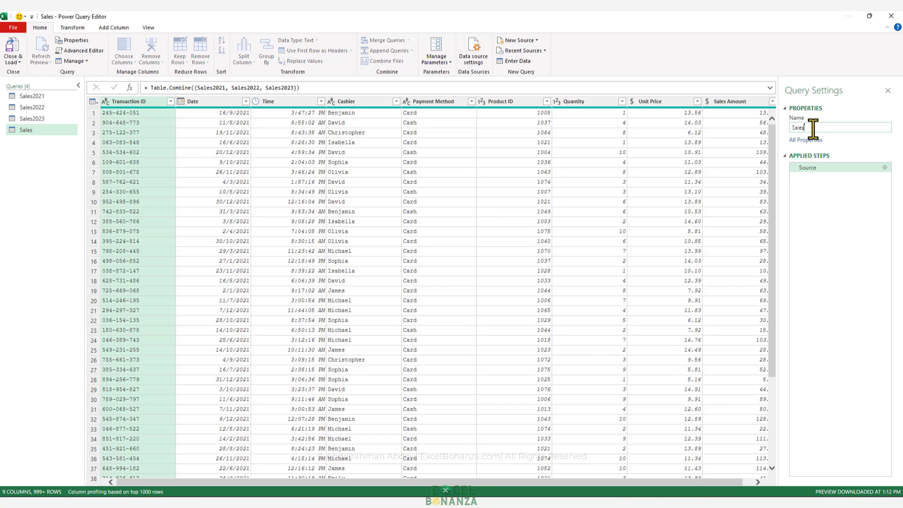
left_click(817, 127)
left_click(183, 162)
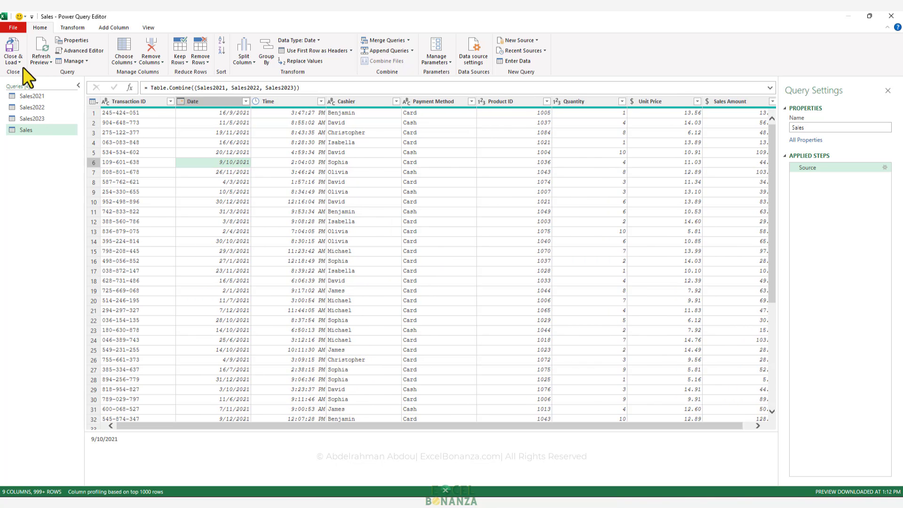
Step: Close the editor and load the Sales query as a connection only, adding it to the Data Model
left_click(19, 62)
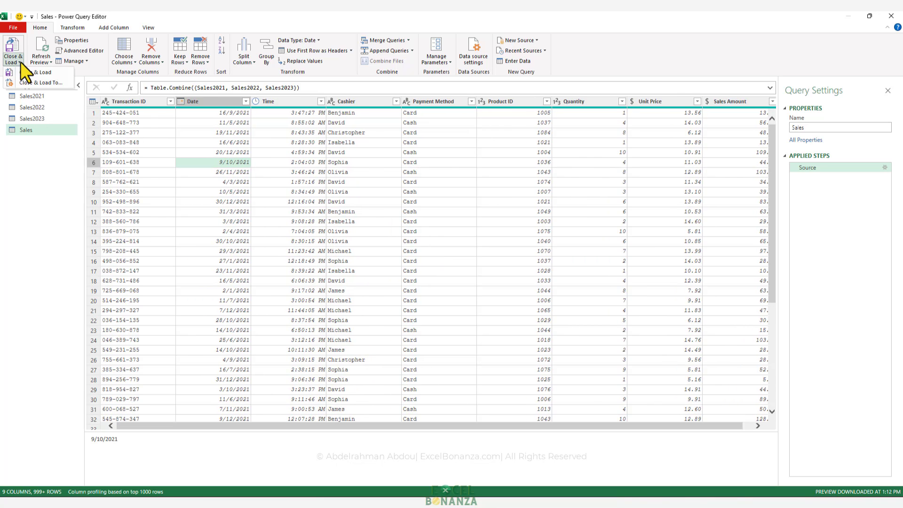
left_click(39, 82)
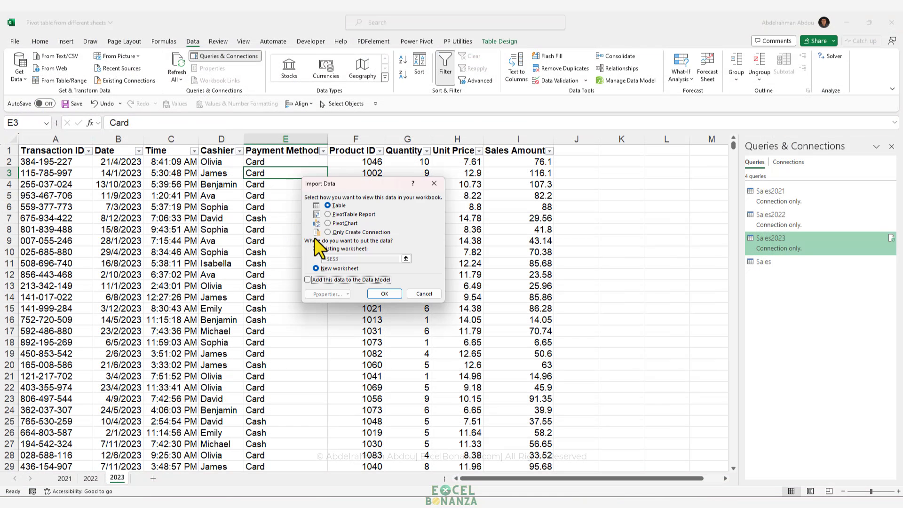
left_click(343, 232)
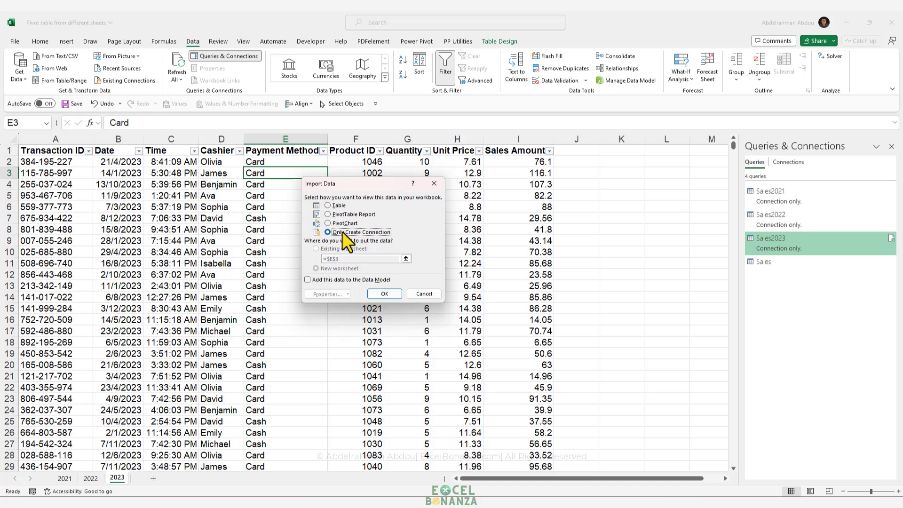
left_click(347, 280)
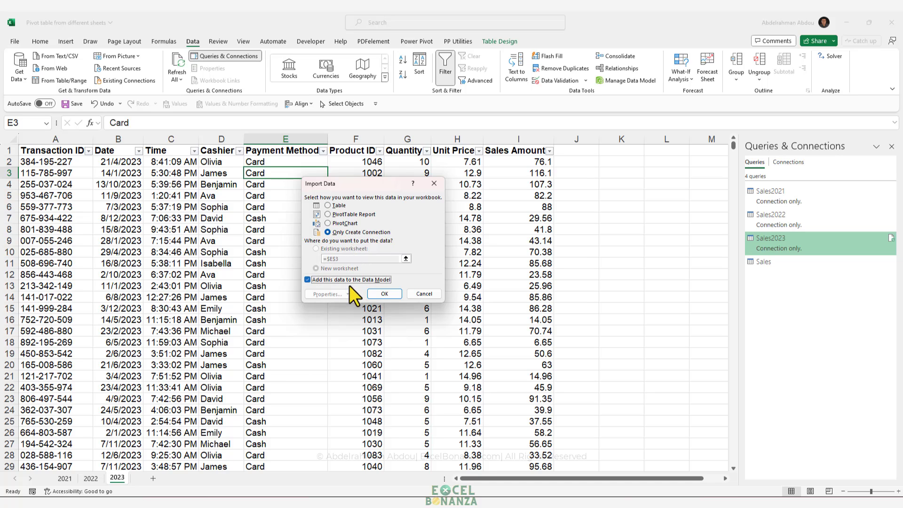
left_click(387, 296)
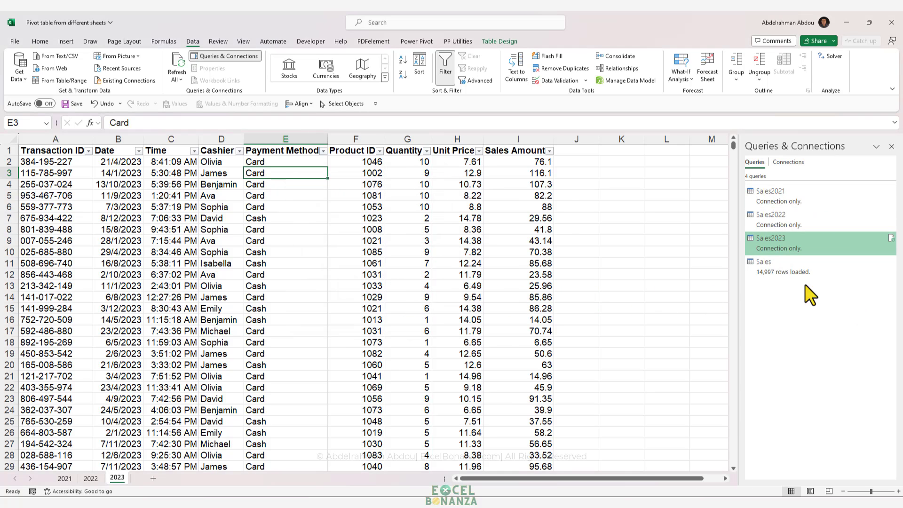
Step: Examine the Sales table in the Power Pivot data model, both as data and as a diagram, and return to the workbook
left_click(772, 272)
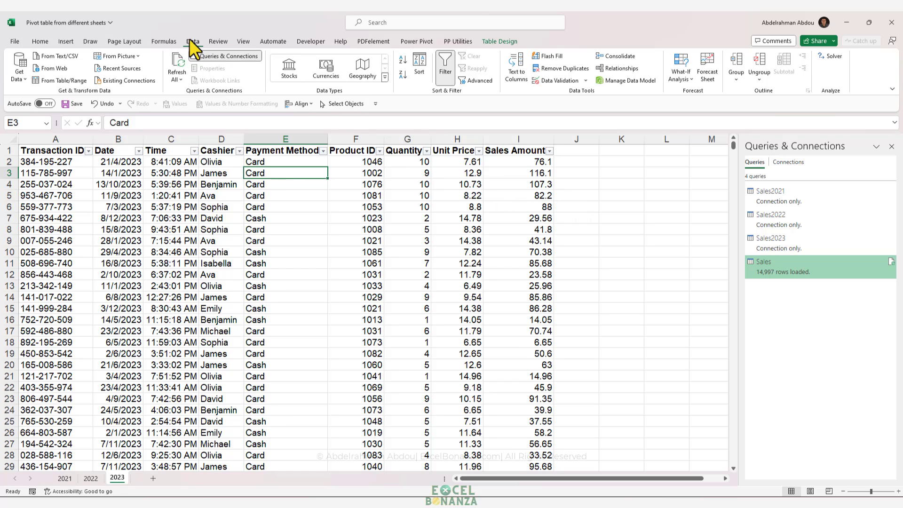
left_click(620, 82)
left_click(118, 322)
scroll(172, 358, "down", 1)
scroll(148, 365, "up", 1)
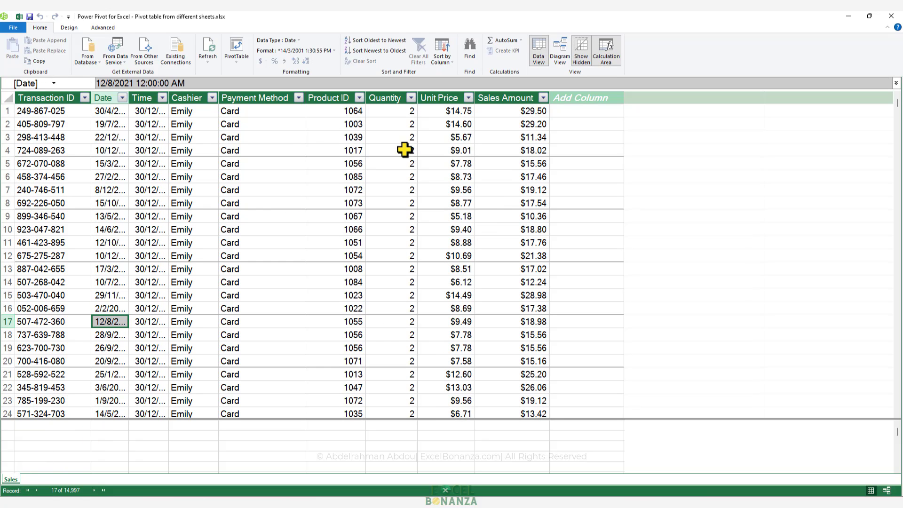
left_click(560, 53)
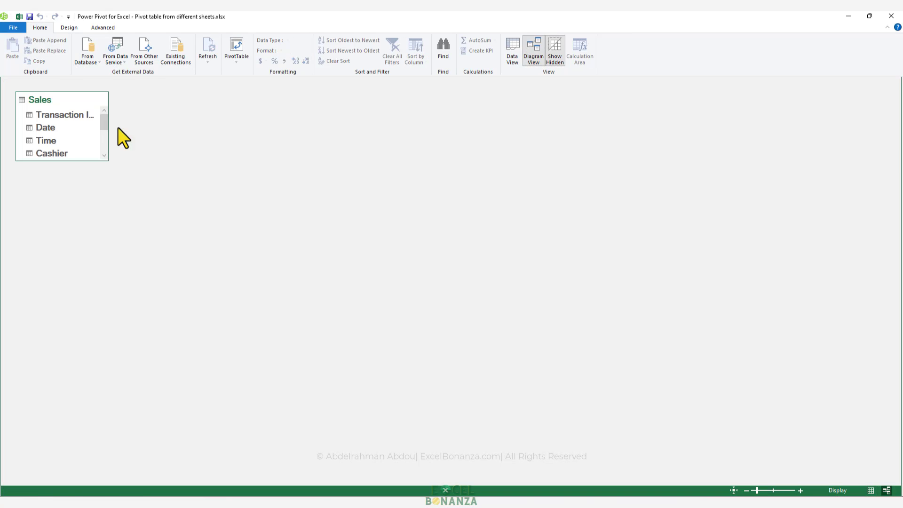
left_click_drag(64, 101, 73, 105)
left_click(893, 20)
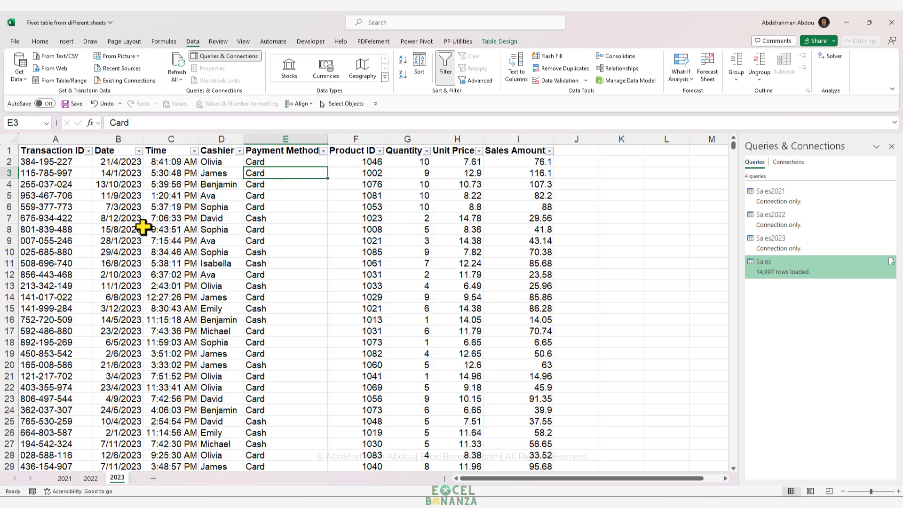
Step: Insert a PivotTable from the Data Model on a new worksheet
left_click(67, 41)
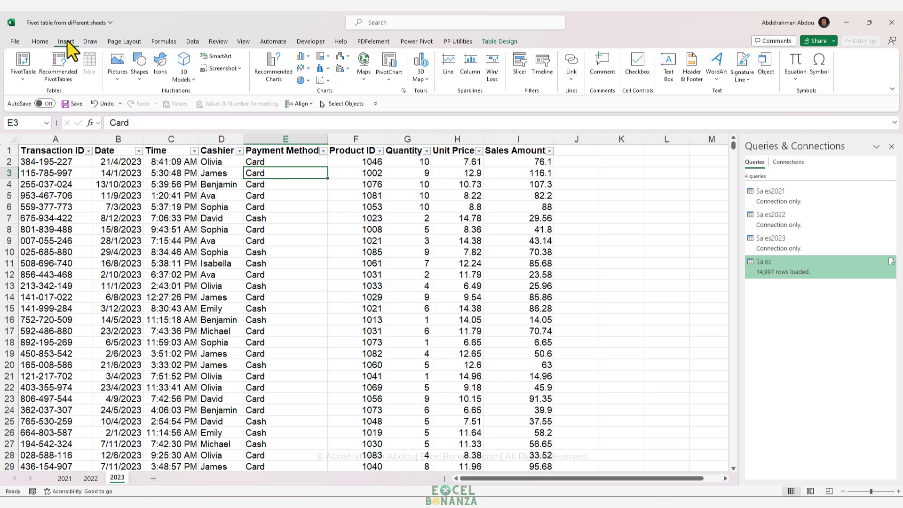
left_click(24, 76)
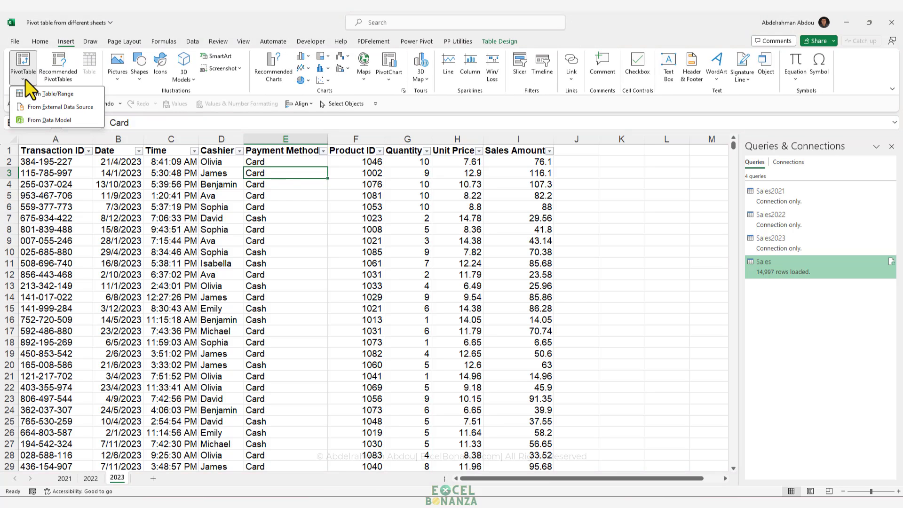
left_click(40, 120)
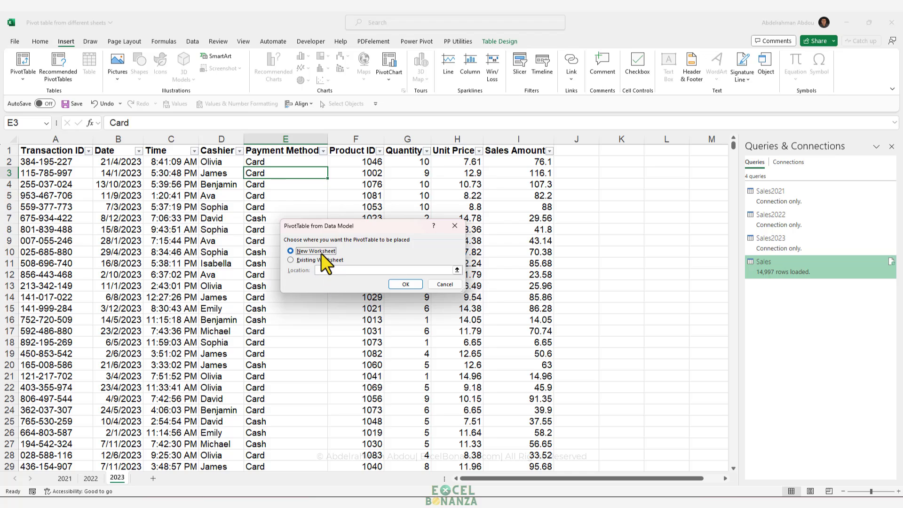
left_click(402, 284)
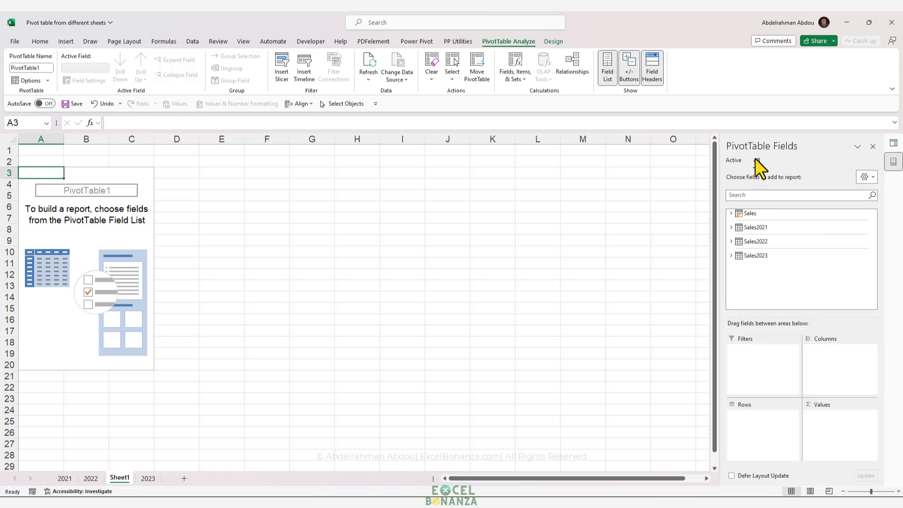
Step: Build the pivot table from the Sales table with Product ID as rows and Sales Amount as summed values
left_click(731, 213)
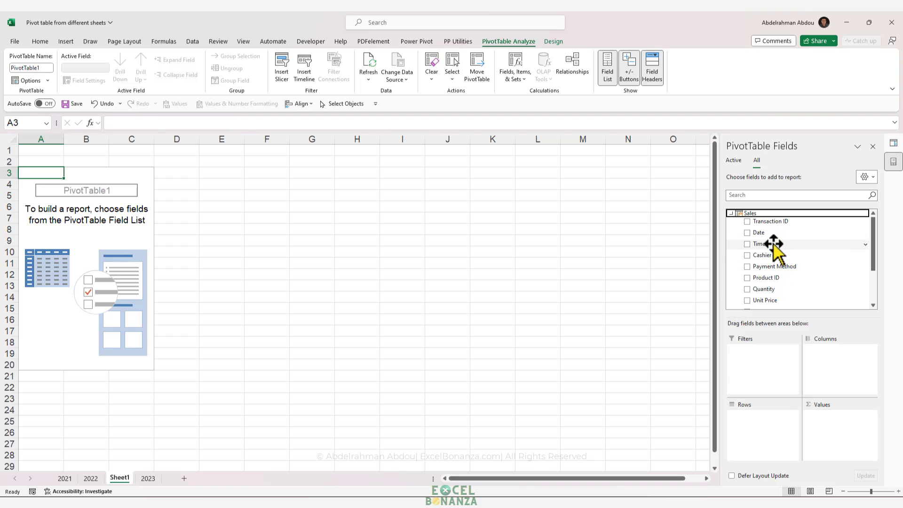
left_click_drag(767, 279, 768, 438)
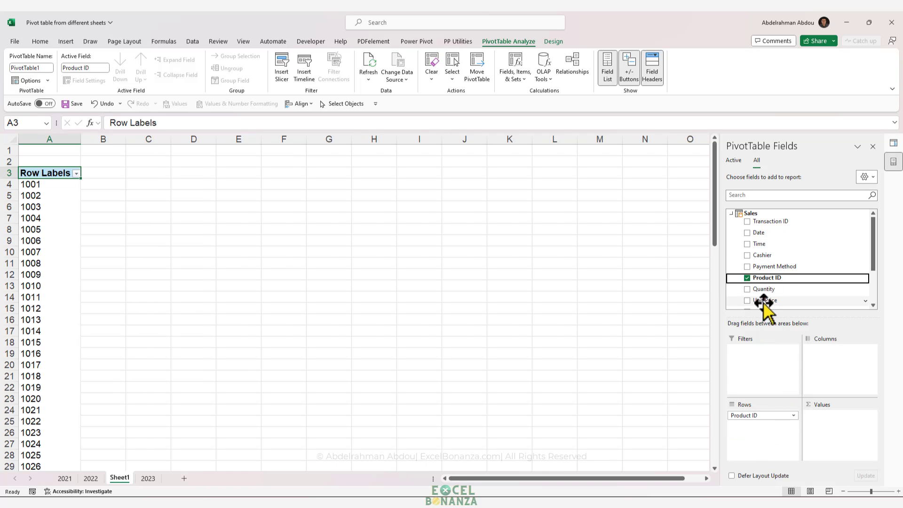
scroll(771, 287, "down", 2)
left_click_drag(774, 267, 854, 452)
Step: Review the summed sales amount for each product ID in the pivot table
left_click(61, 234)
left_click(60, 220)
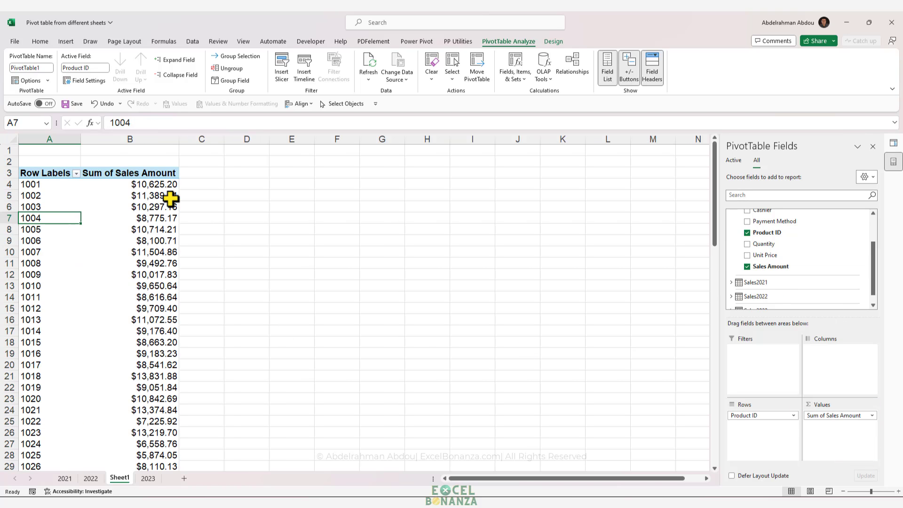
left_click(171, 197)
left_click(38, 208)
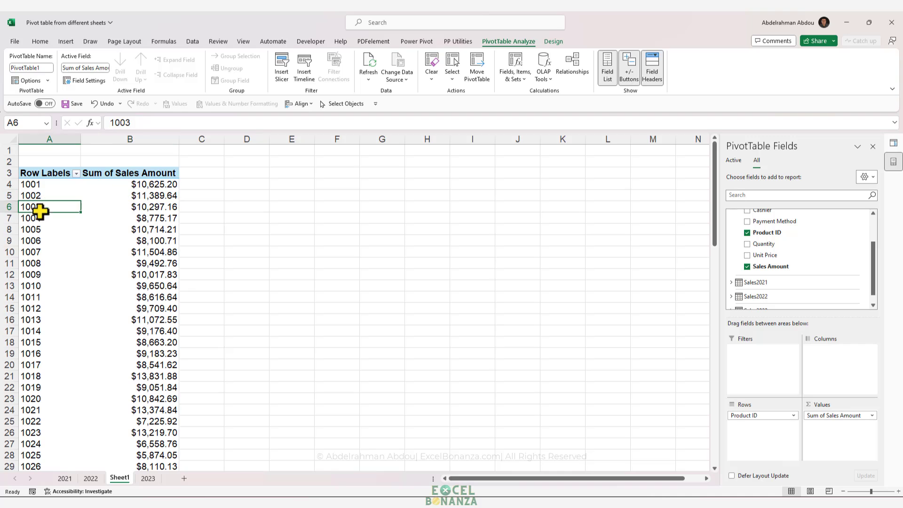
scroll(79, 244, "down", 8)
scroll(80, 247, "up", 8)
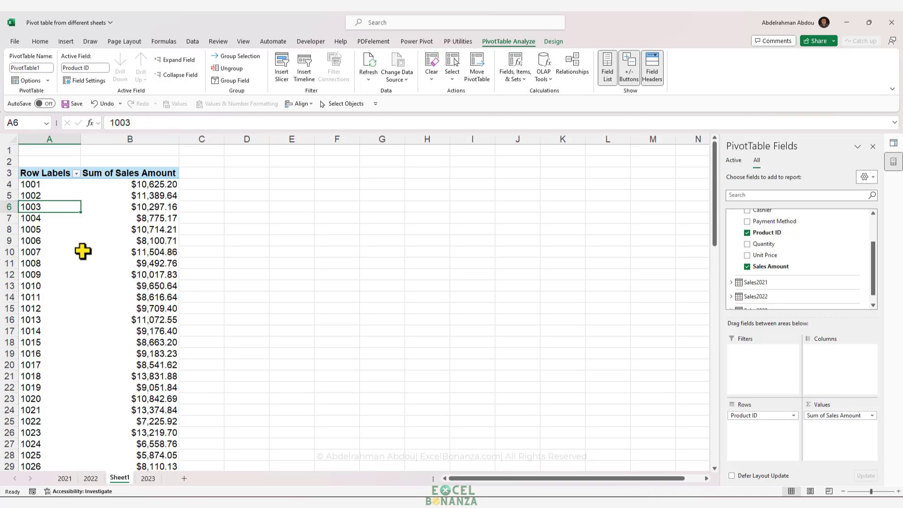
left_click(129, 217)
left_click(64, 210)
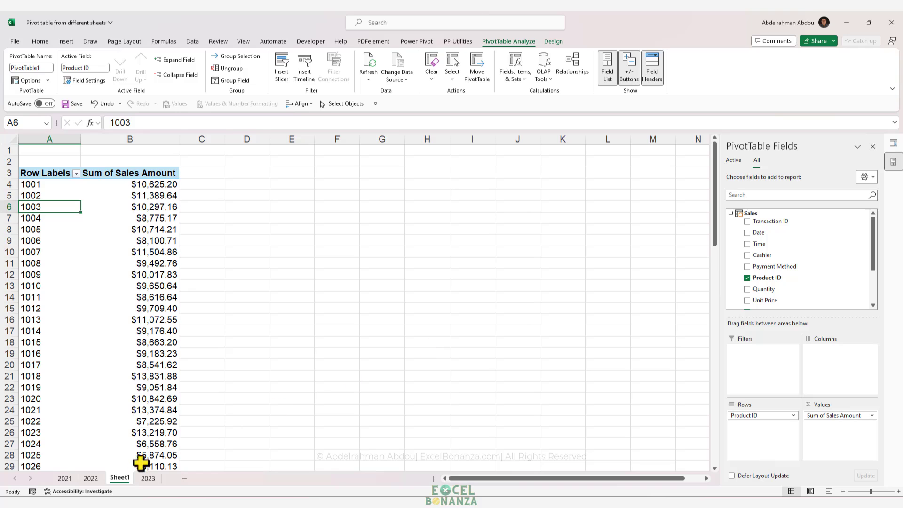
Step: Rename the pivot table's worksheet as Pivot table
left_click(130, 482)
type("Pivot table")
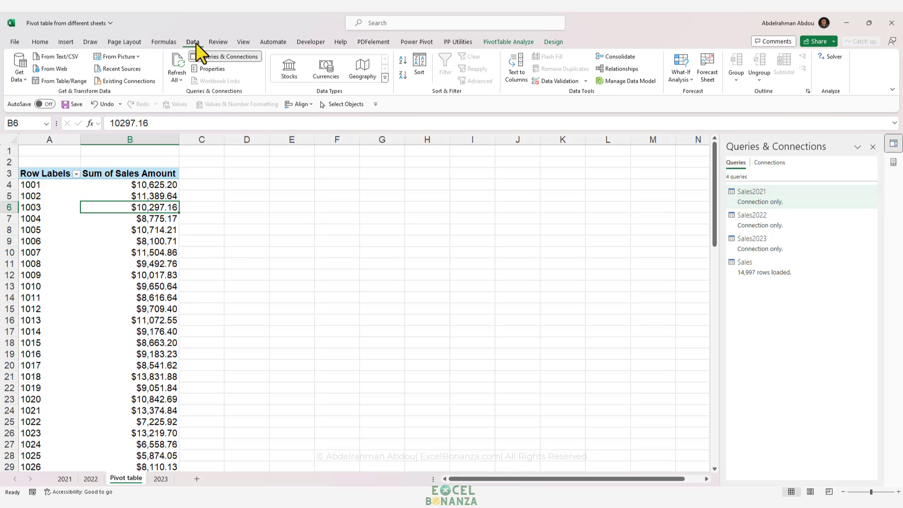
Step: Import Sheet1 from the Products workbook and open it for transformation in the Power Query Editor
left_click(19, 76)
mouse_move(54, 96)
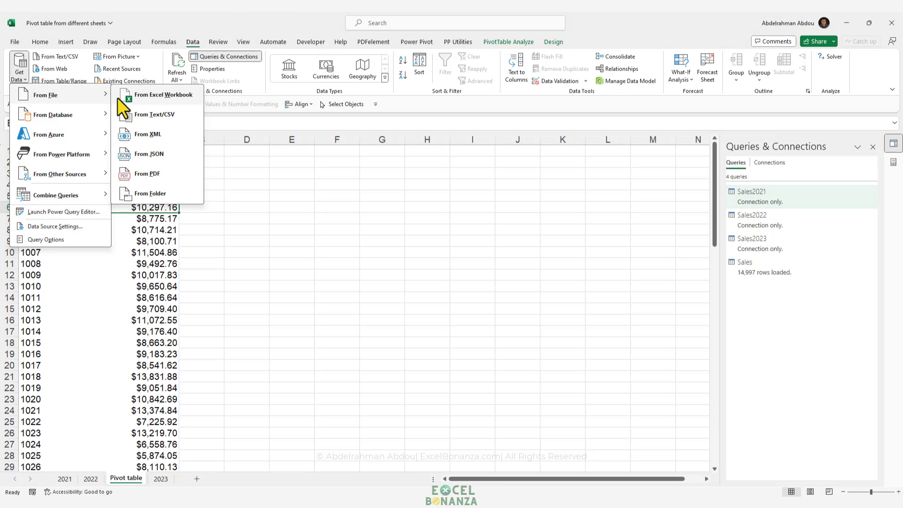
left_click(150, 96)
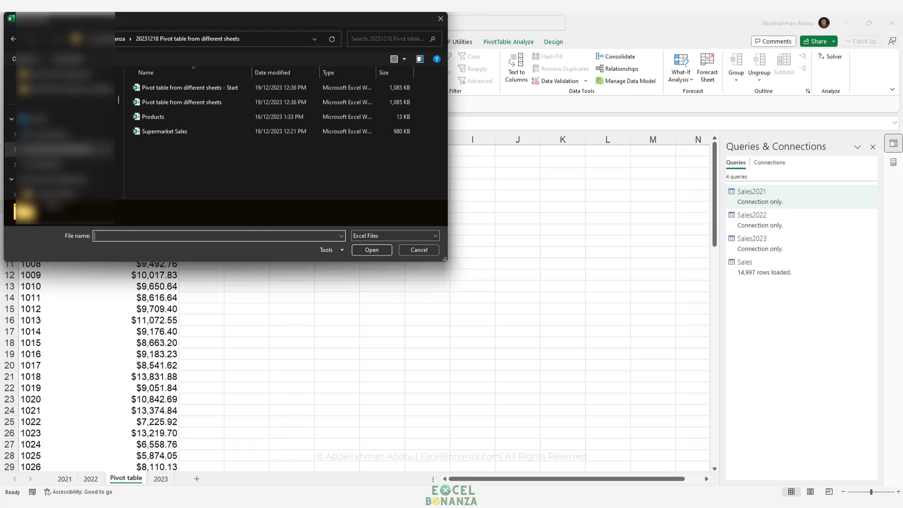
left_click(175, 117)
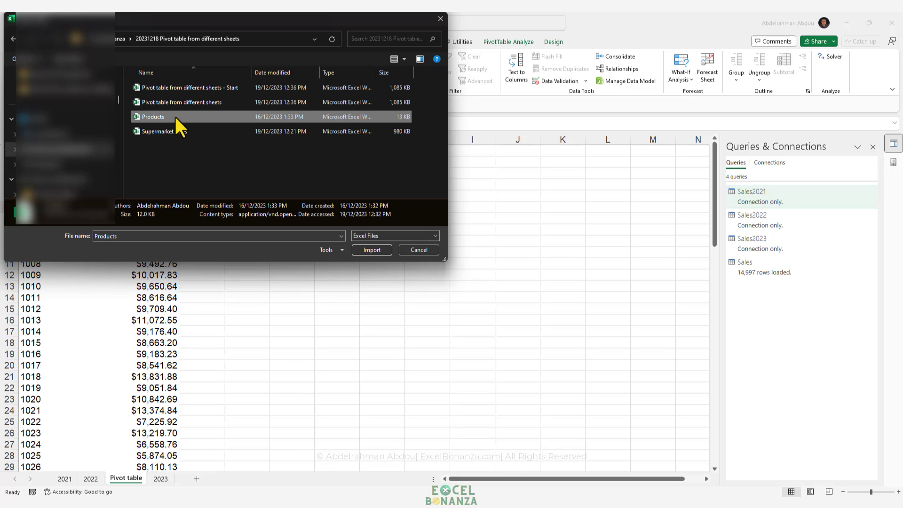
double_click(174, 116)
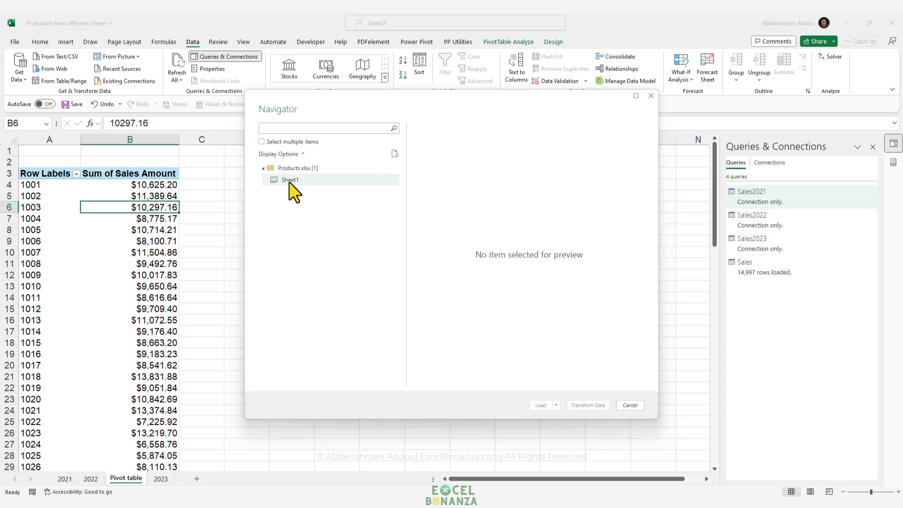
left_click(289, 181)
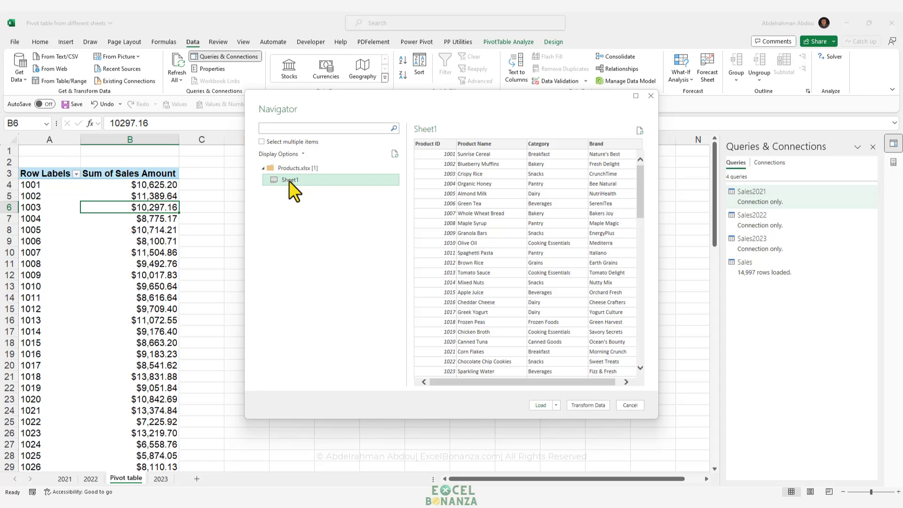
left_click(591, 405)
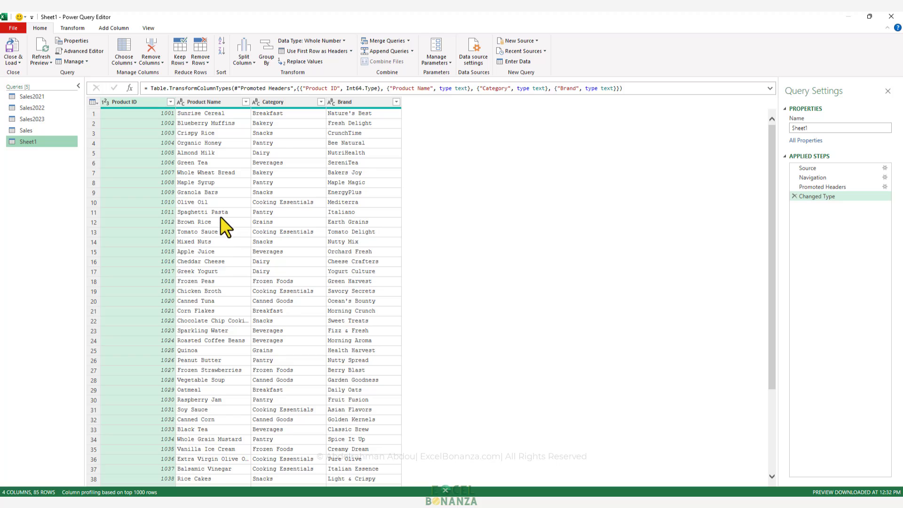
Step: Look over the imported product columns and rename the Sheet1 query as Products
left_click(225, 190)
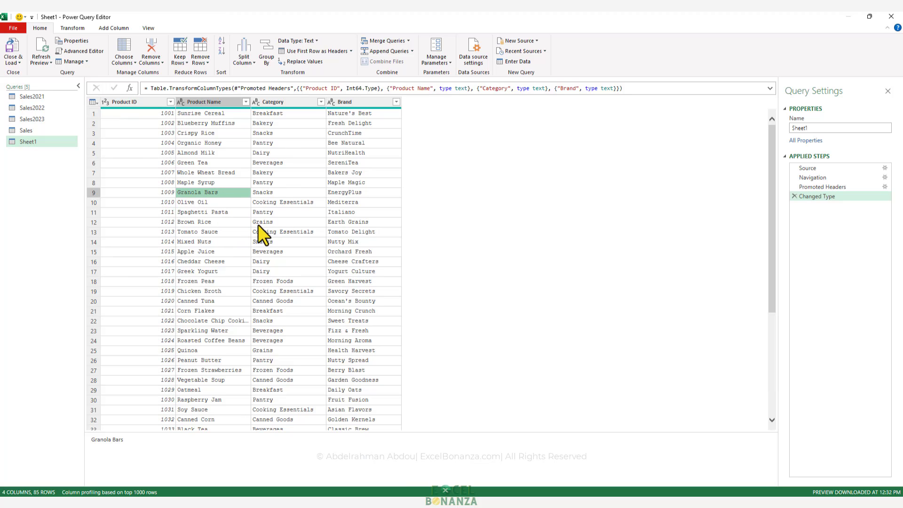
left_click(165, 164)
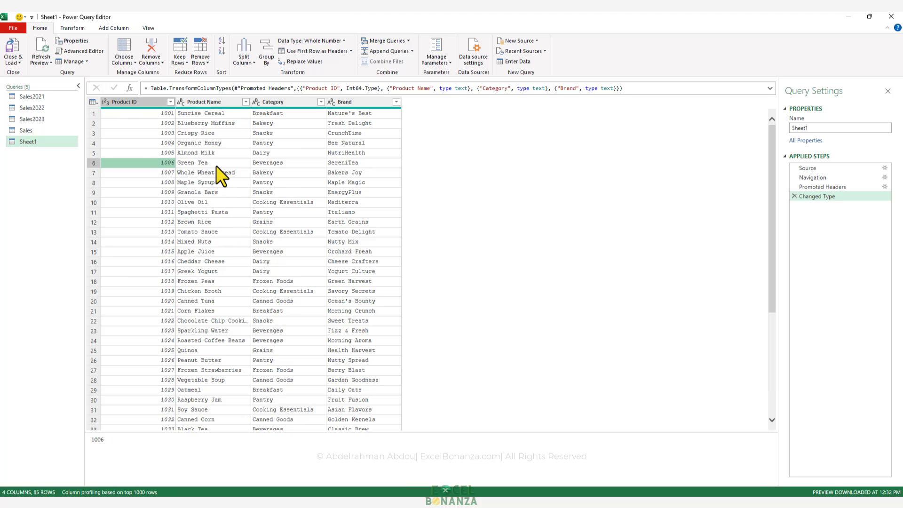
left_click(335, 166)
left_click(147, 165)
double_click(32, 143)
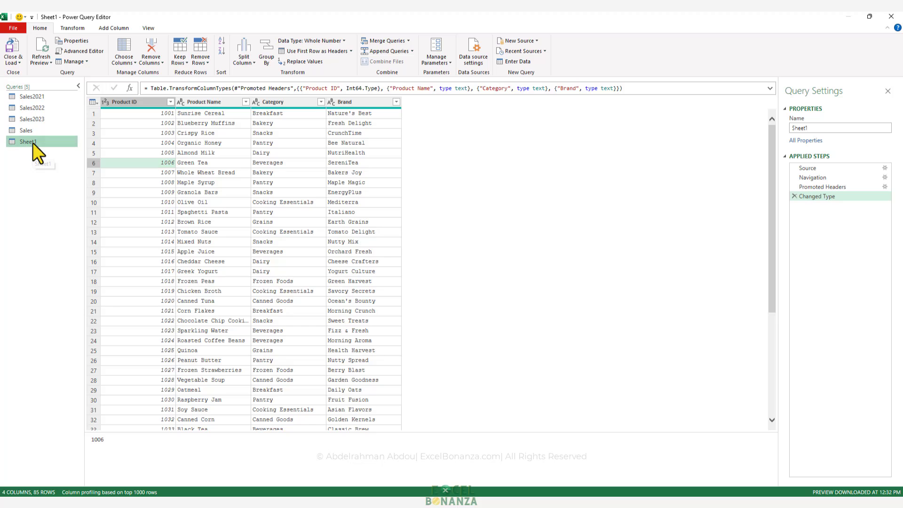
type("Products")
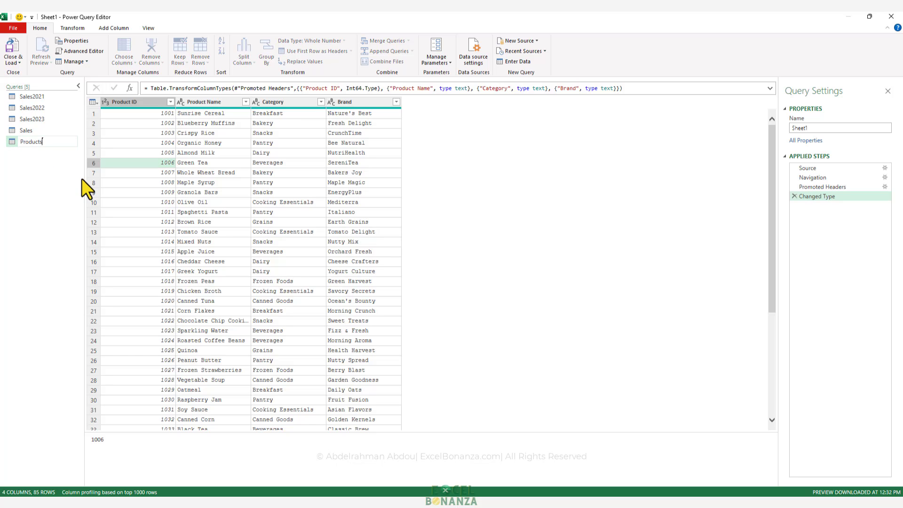
key("Return")
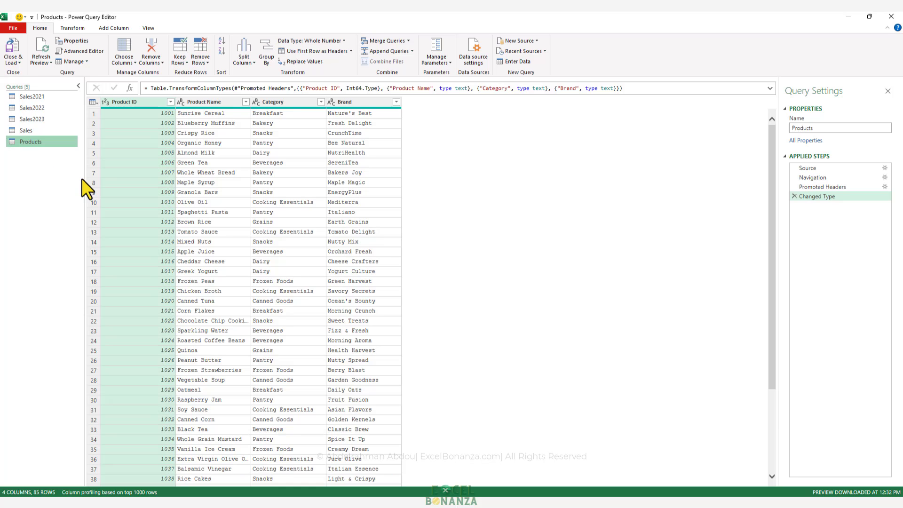
Step: Load the Products query as a connection only and add it to the Data Model
left_click(19, 60)
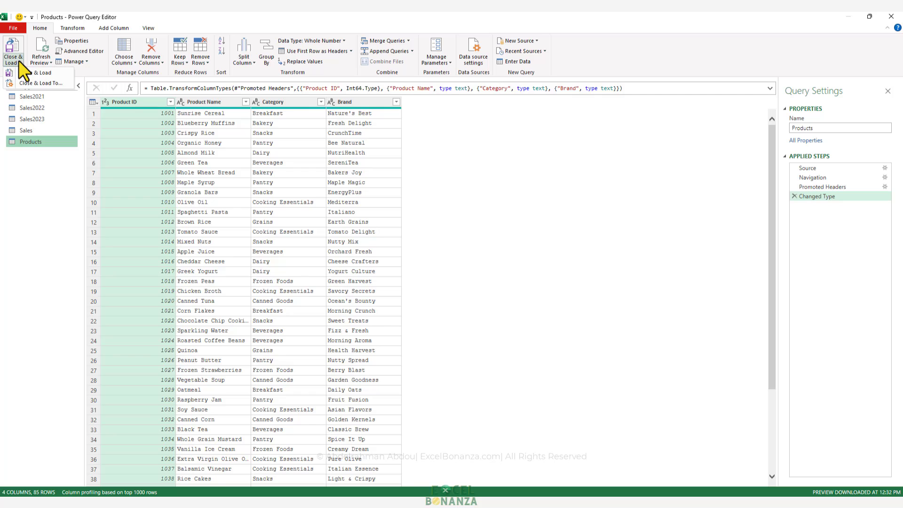
left_click(47, 80)
left_click(346, 232)
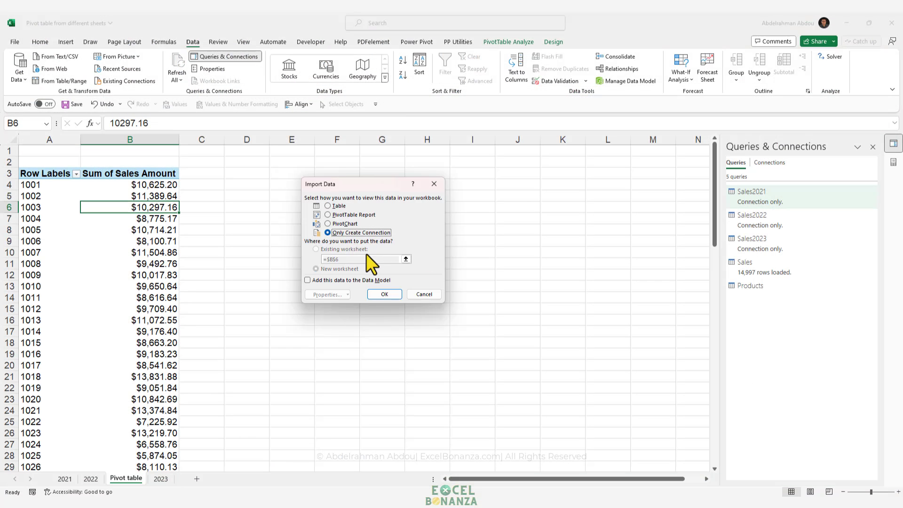
left_click(359, 280)
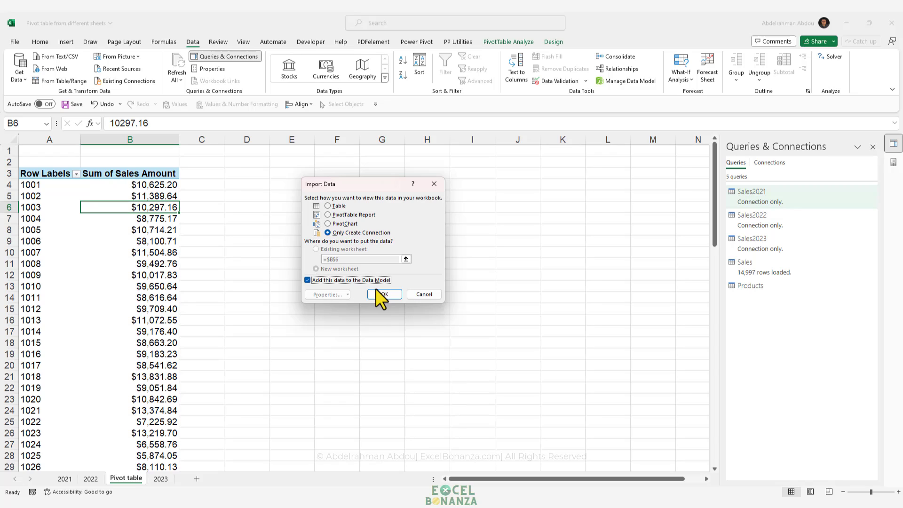
left_click(382, 295)
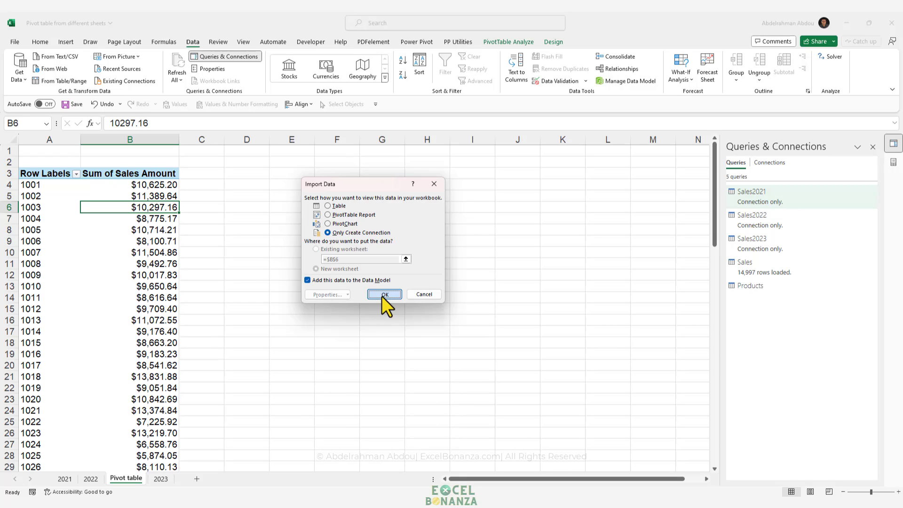
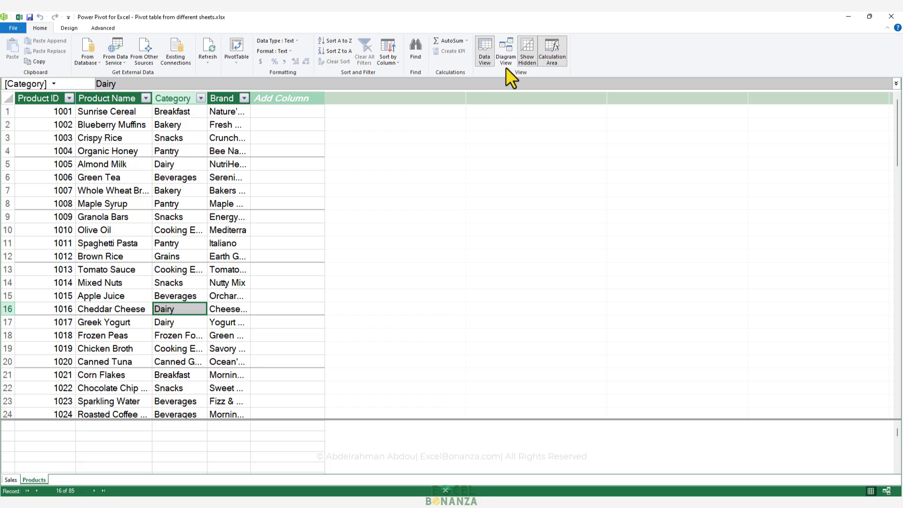
Step: In Power Pivot's diagram view, relate Product ID in Sales to Product ID in Products and move the Products table away from Sales
left_click(504, 60)
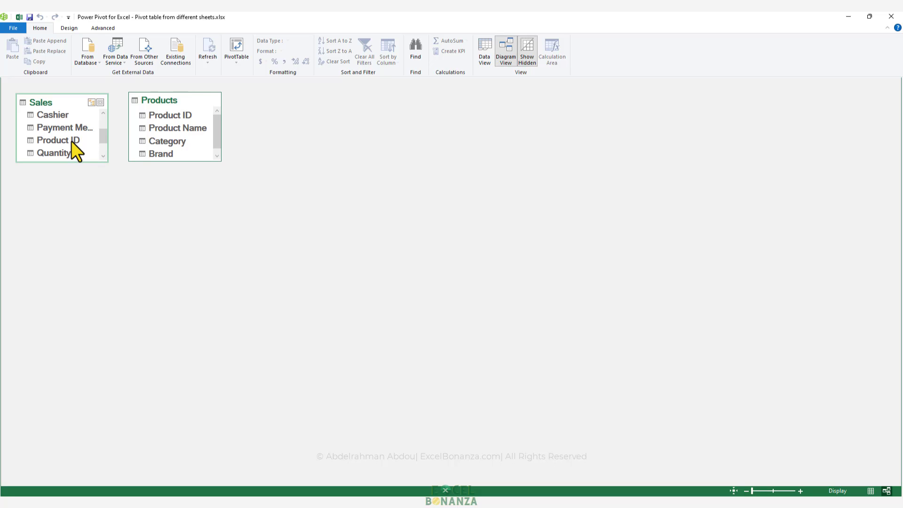
left_click_drag(72, 140, 175, 117)
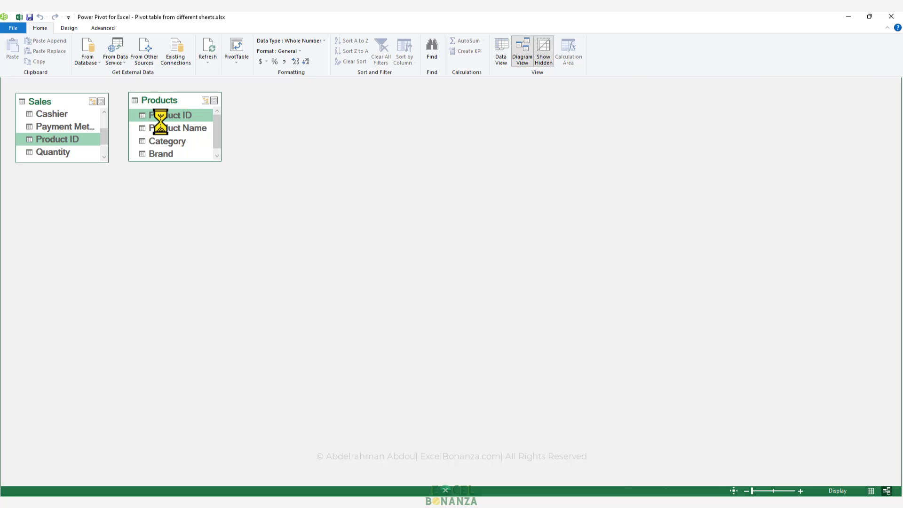
left_click(220, 160)
left_click_drag(170, 101, 215, 95)
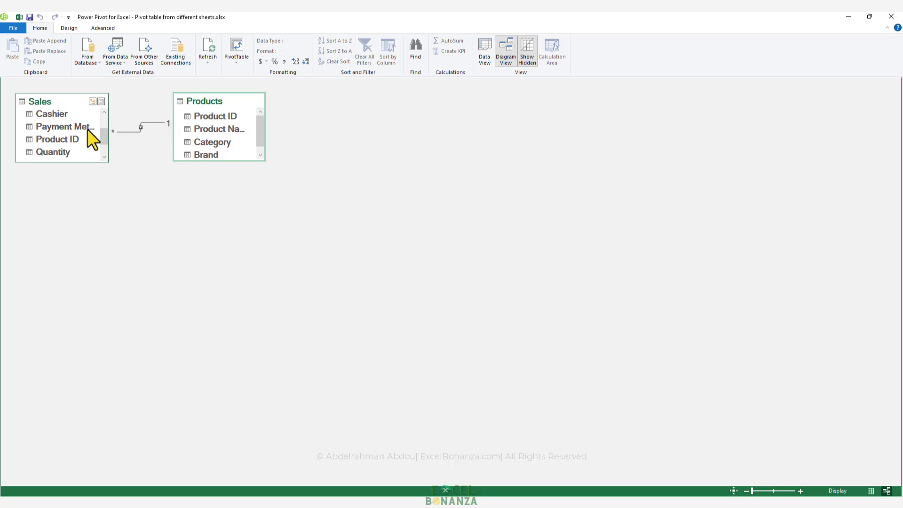
left_click(78, 100)
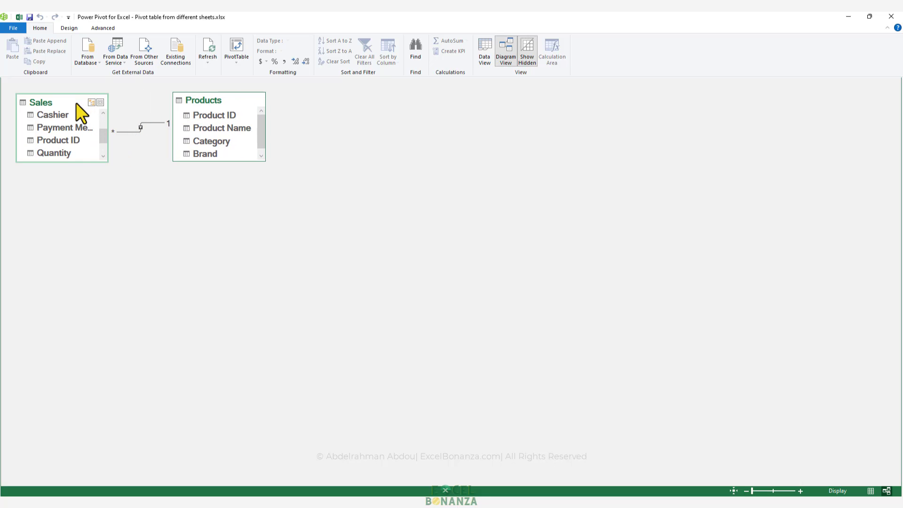
Step: Delete the relationship between the Sales and Products tables from the model and close the Power Pivot window
left_click(134, 131)
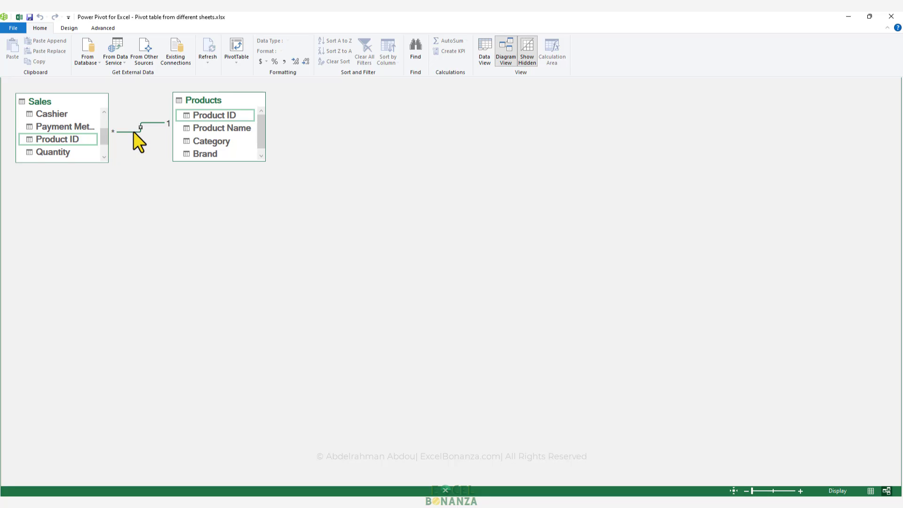
key("Delete")
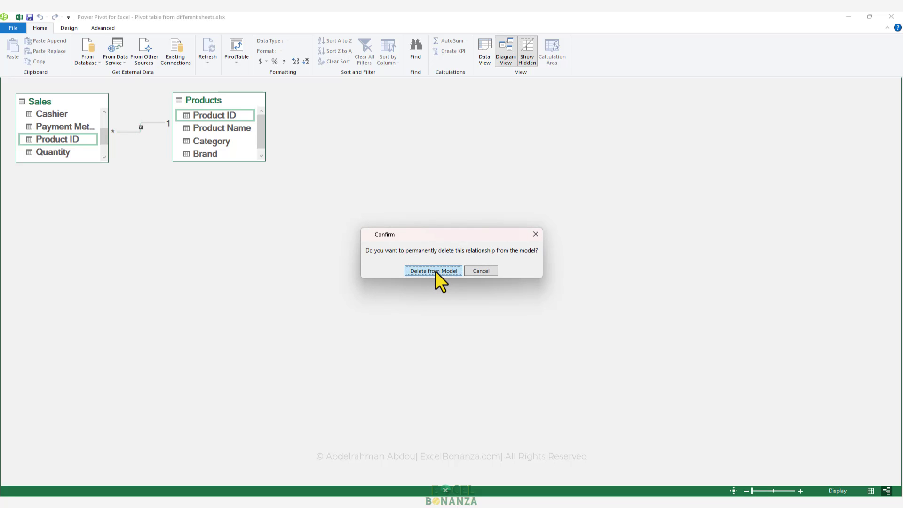
left_click(435, 271)
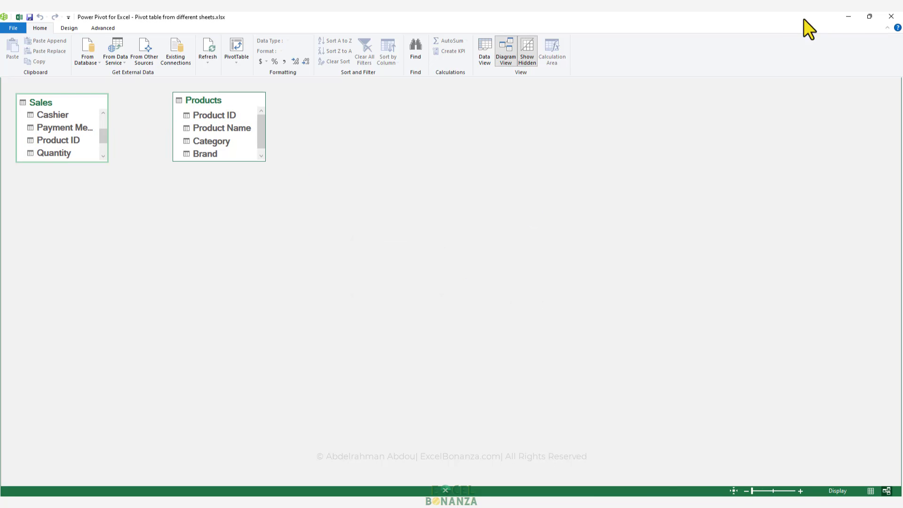
left_click(891, 16)
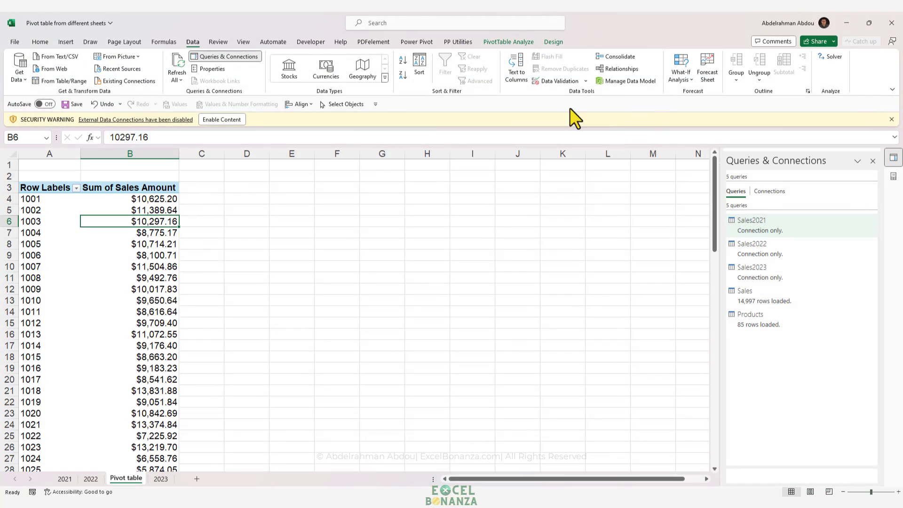
Step: Create a relationship from the Sales data model table's Product ID to the Products data model table's Product ID
left_click(382, 187)
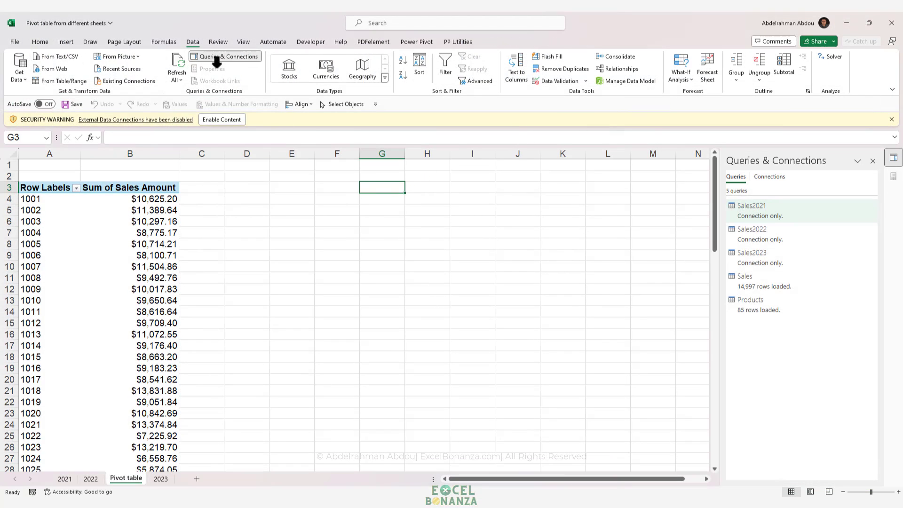
left_click(616, 68)
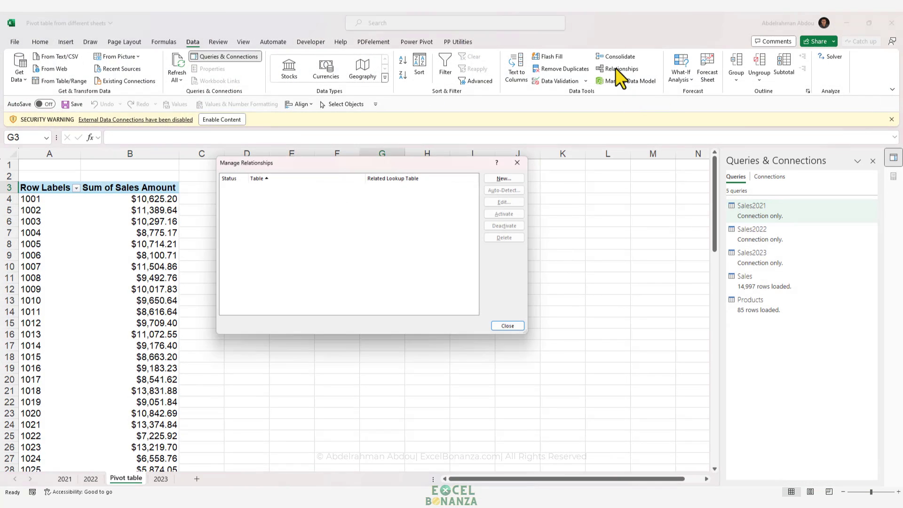
left_click(509, 176)
left_click(285, 237)
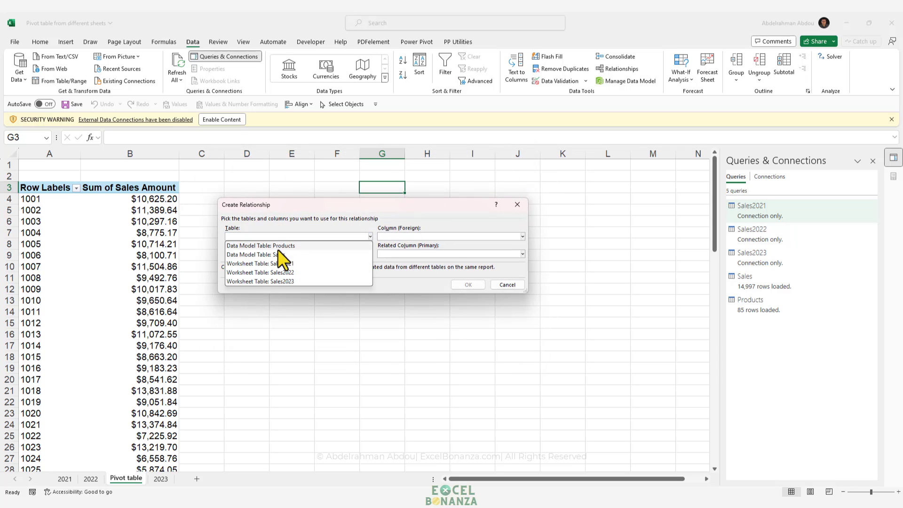
left_click(275, 255)
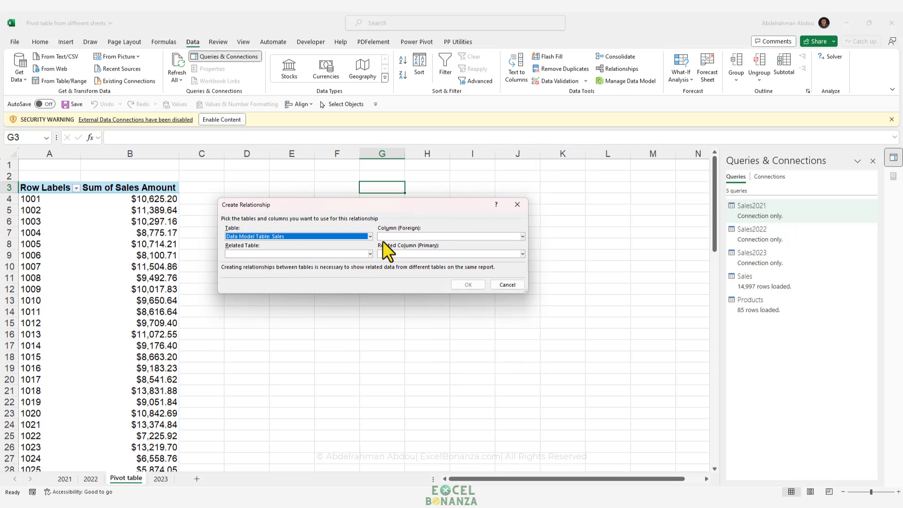
left_click(403, 237)
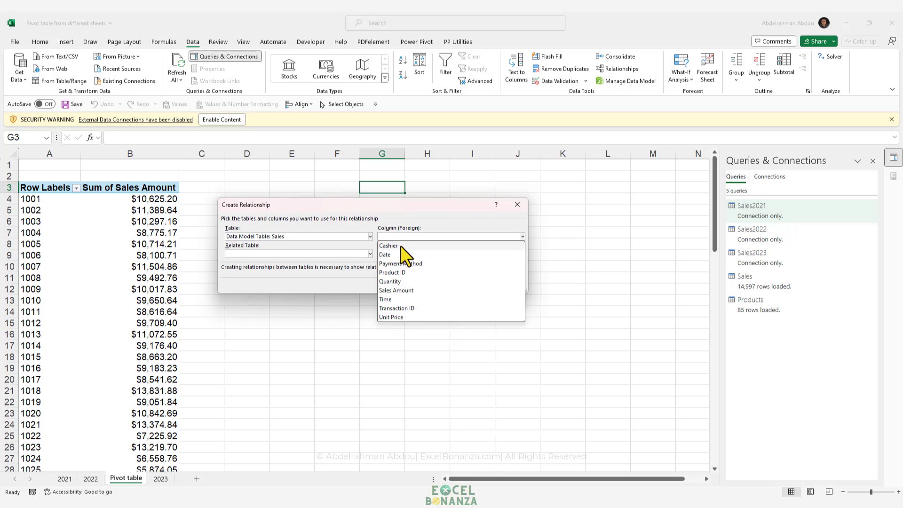
left_click(392, 273)
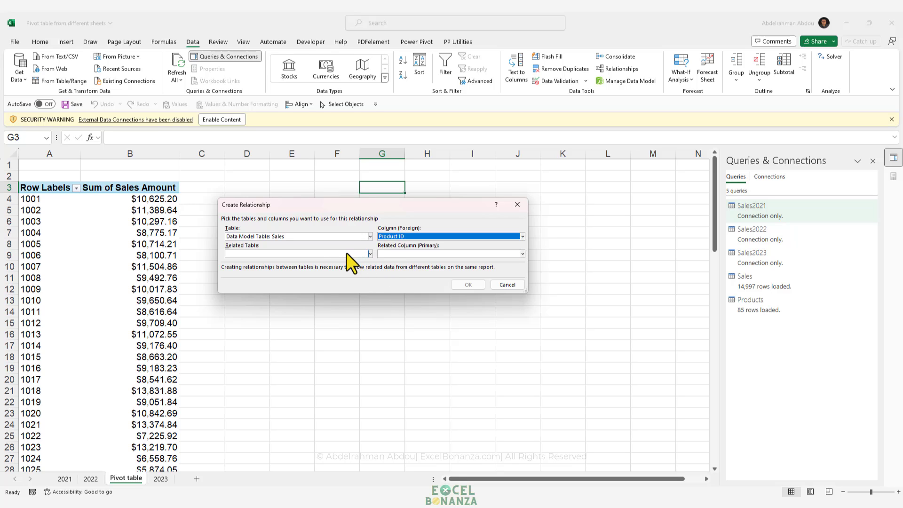
left_click(330, 255)
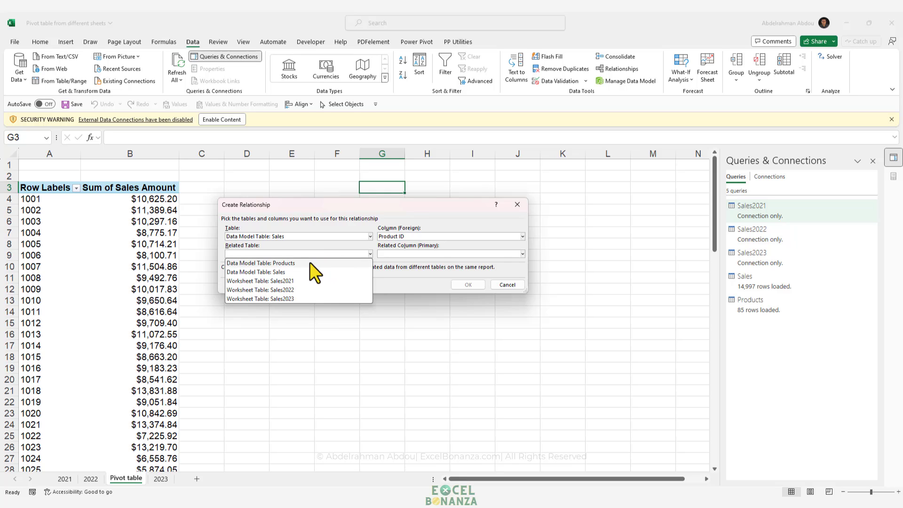
left_click(310, 262)
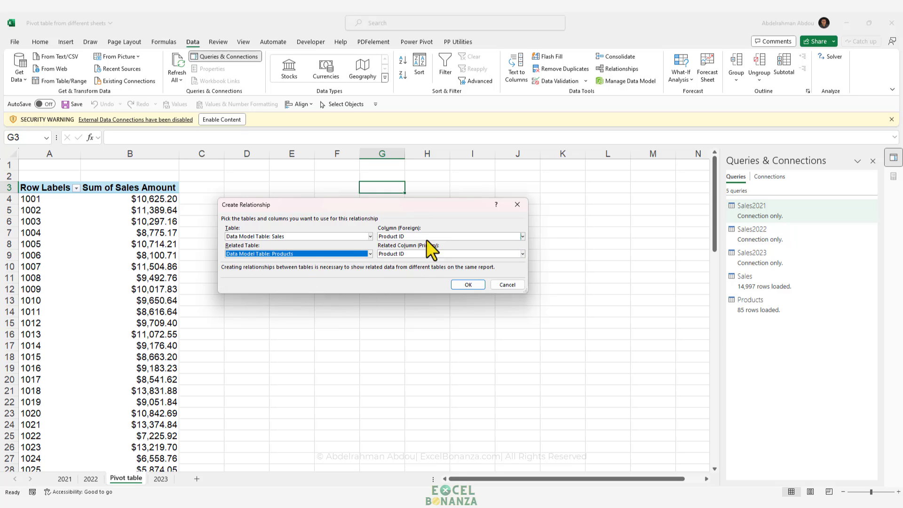
left_click(463, 285)
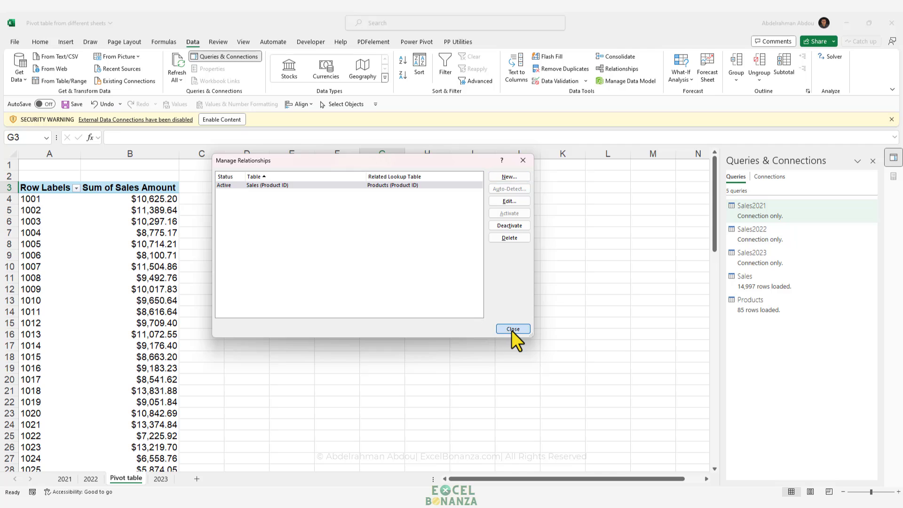
left_click(513, 329)
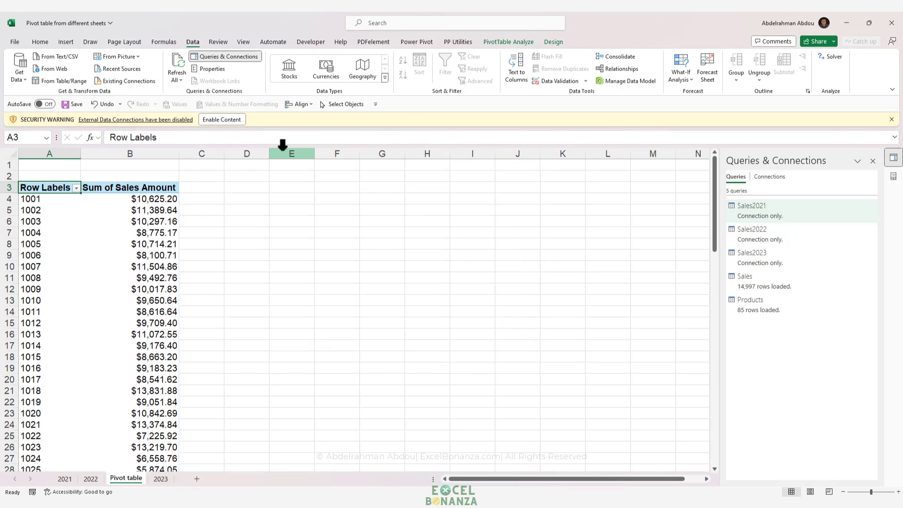
Step: Dismiss the external data connections warning, close the Queries & Connections pane and select a value cell in the pivot table
left_click(891, 119)
left_click(170, 229)
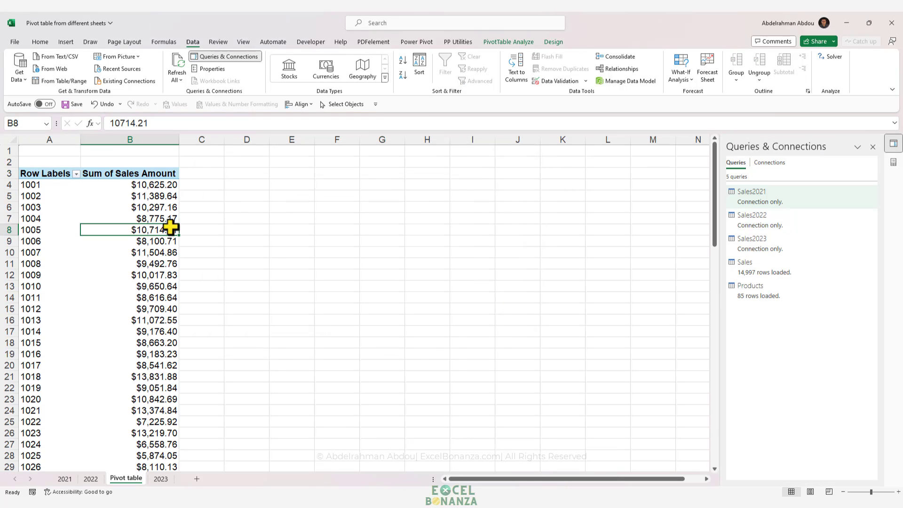
left_click(157, 264)
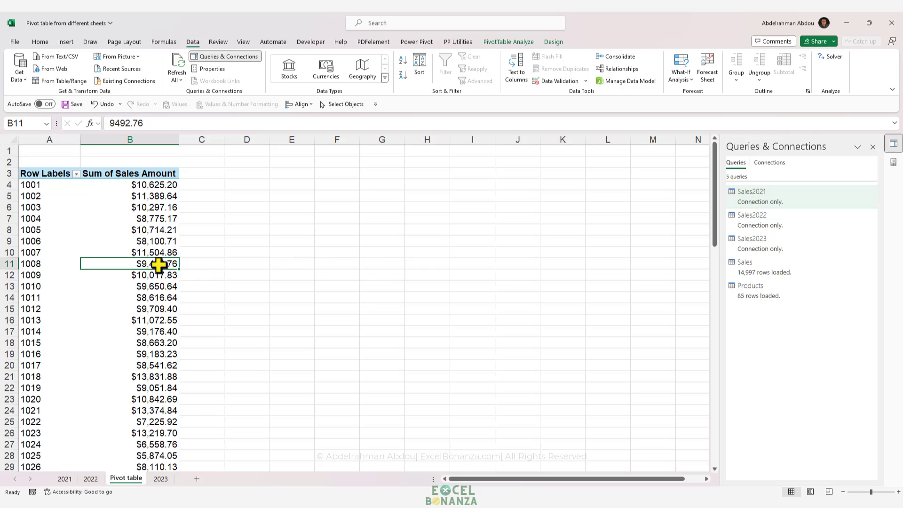
left_click(873, 148)
left_click(169, 218)
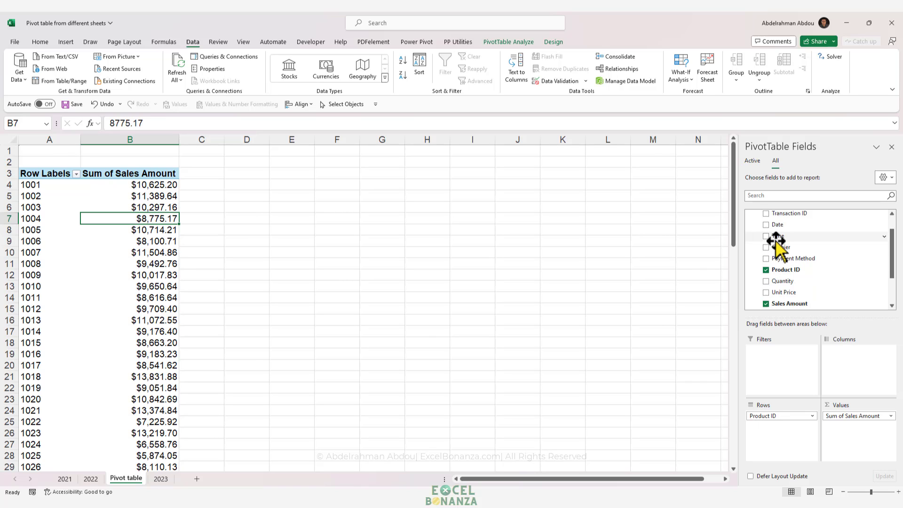
Step: Replace Product ID in the pivot table's rows with Product Name from the Products table
scroll(765, 245, "down", 3)
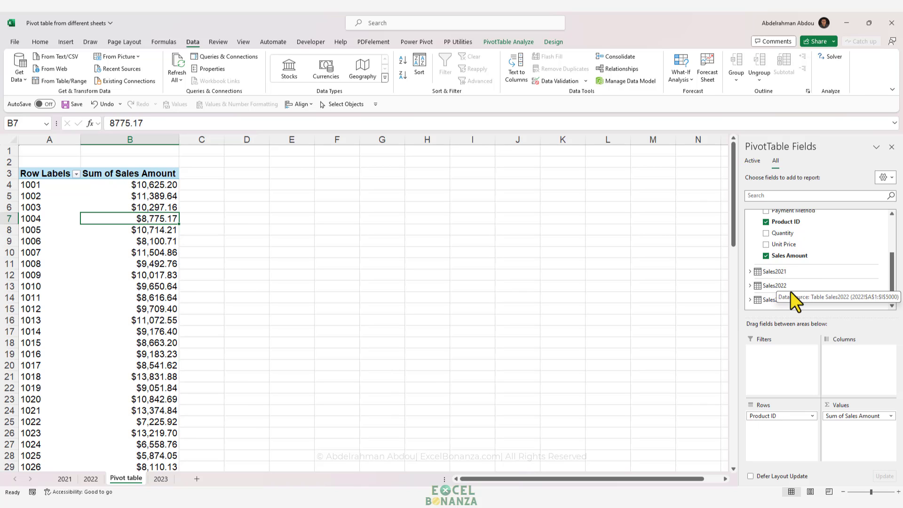
scroll(824, 287, "up", 3)
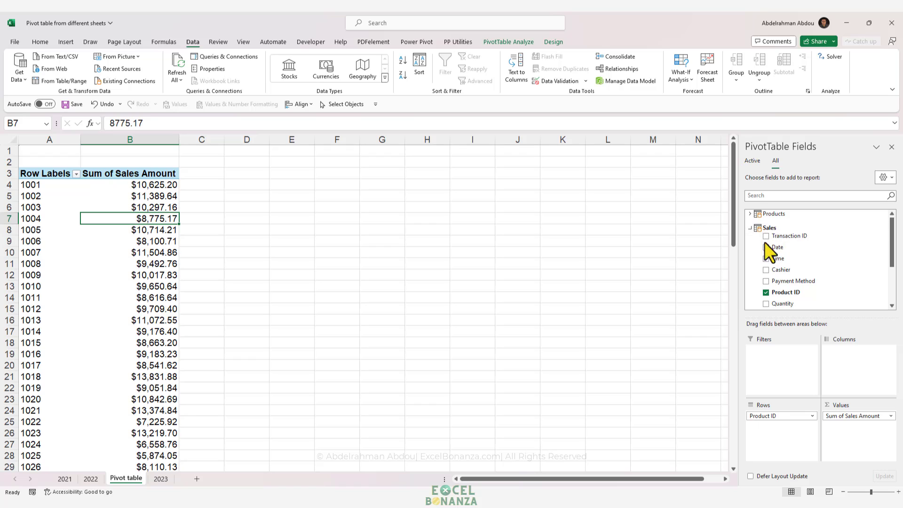
left_click(750, 214)
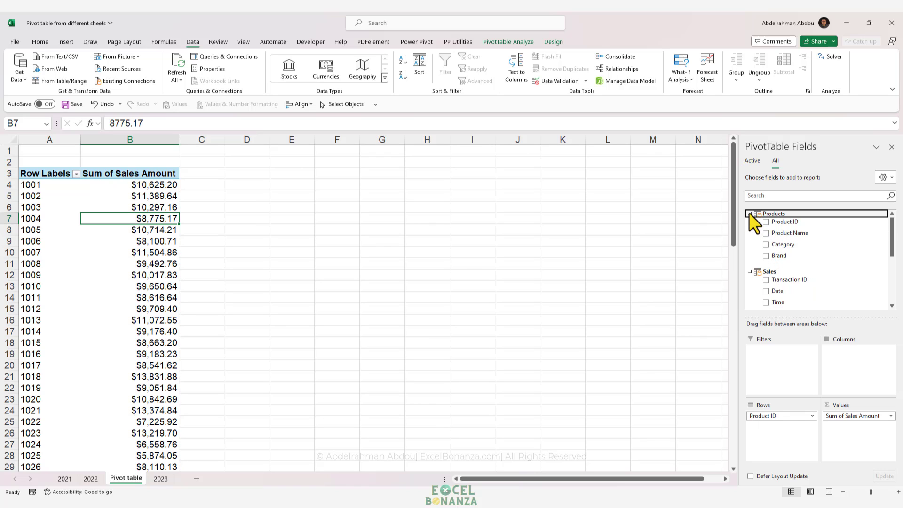
left_click(788, 234)
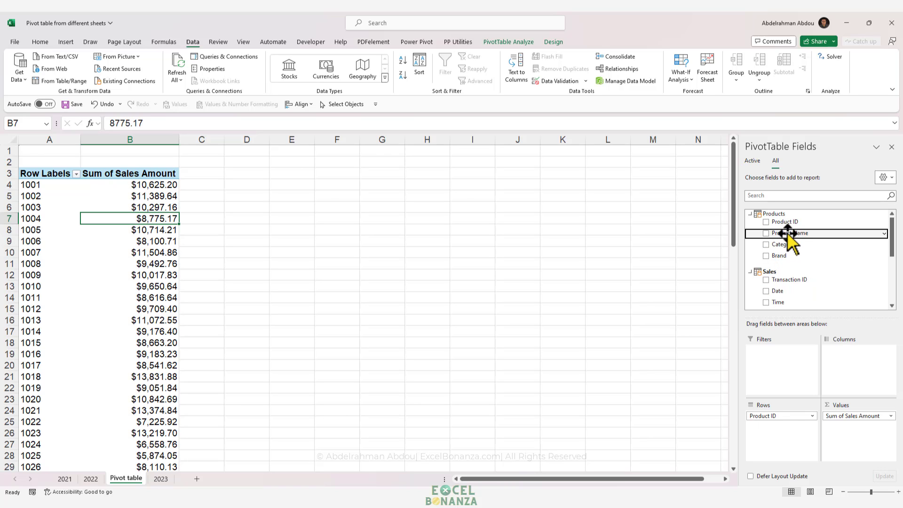
left_click_drag(788, 233, 608, 405)
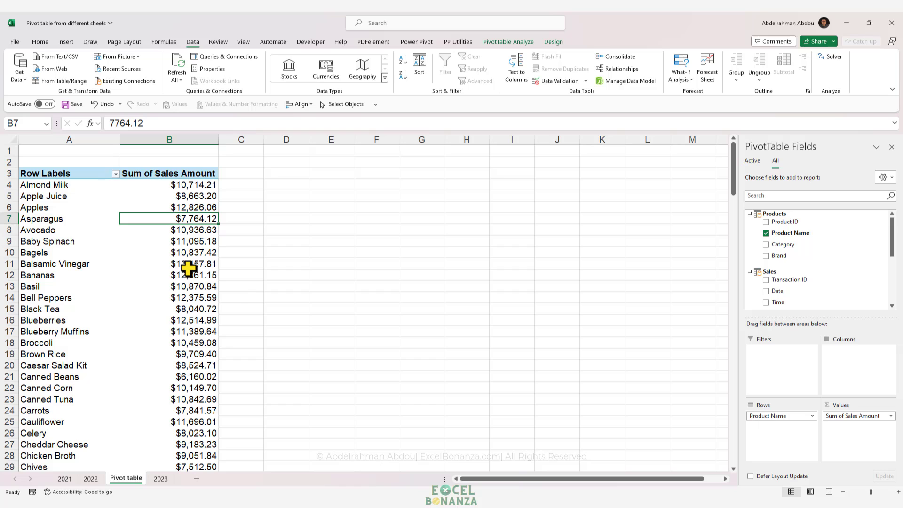
Step: Add Category from the Products table to the pivot table's rows, above Product Name
mouse_move(188, 269)
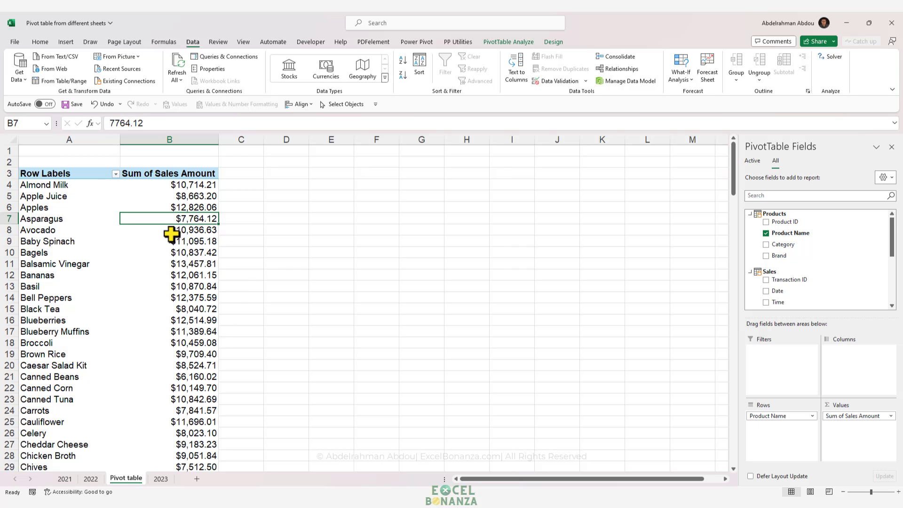
left_click(115, 240)
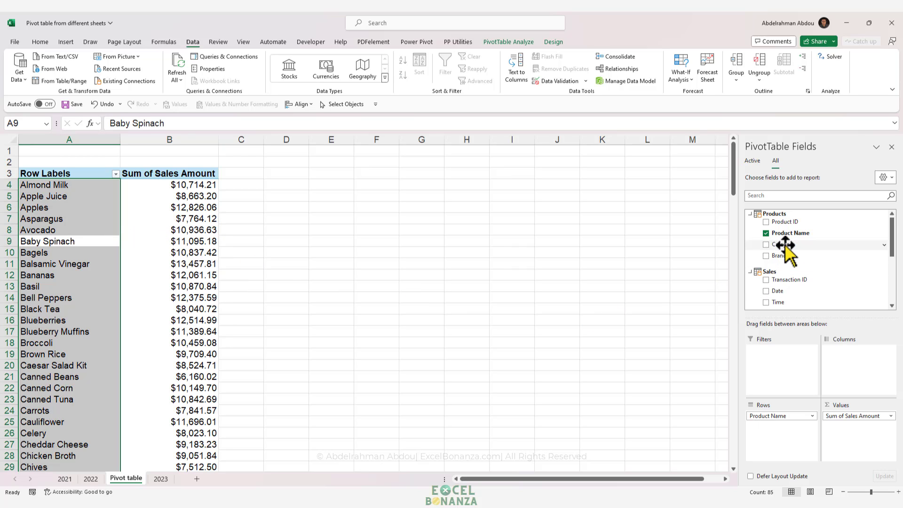
left_click_drag(783, 245, 772, 417)
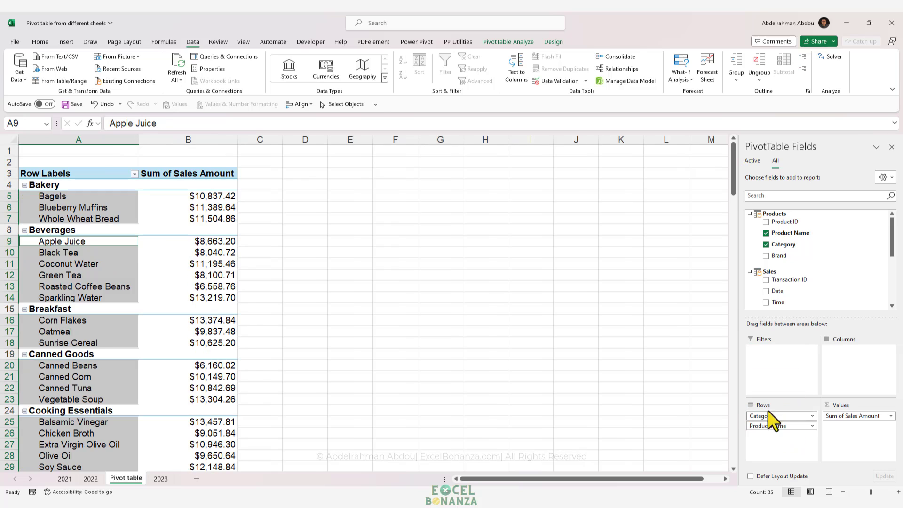
left_click(81, 254)
mouse_move(187, 291)
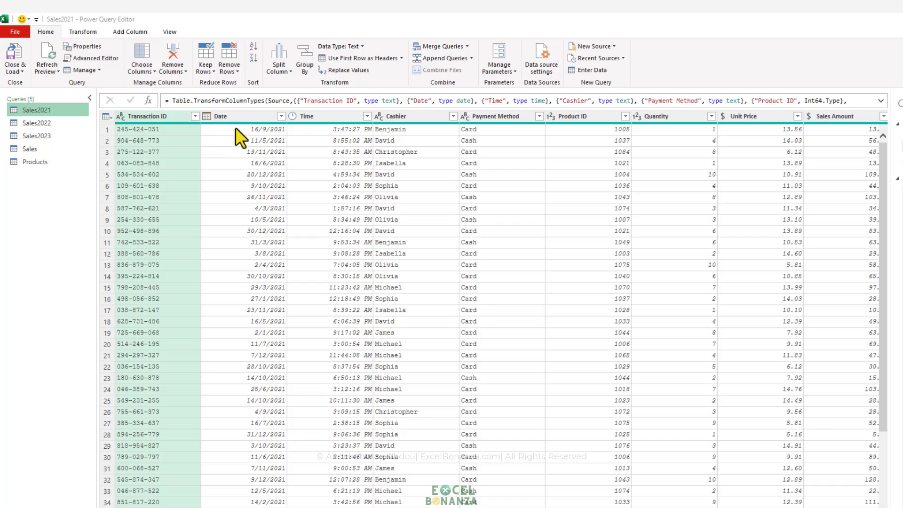
Step: In the Power Query Editor, rename the Sales2021 query's Date column to Dates and check the Sales2022 and Sales2023 queries
left_click(52, 133)
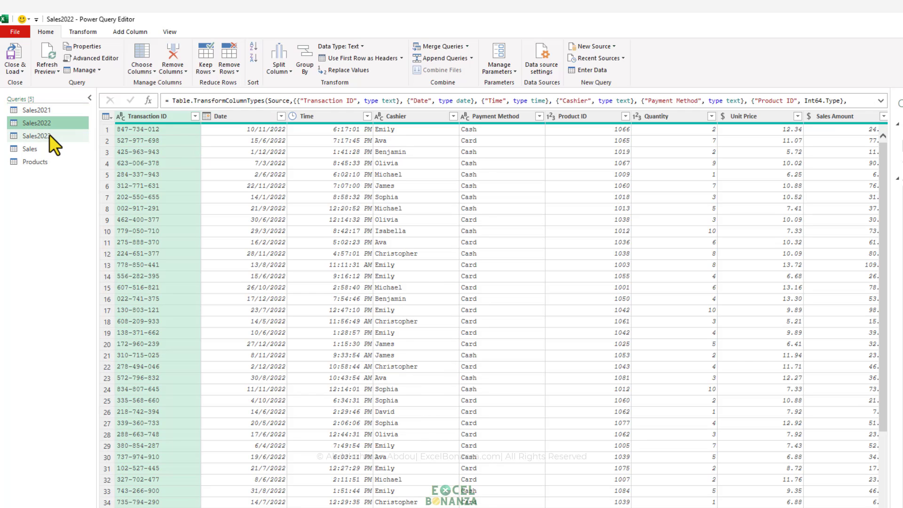
left_click(49, 110)
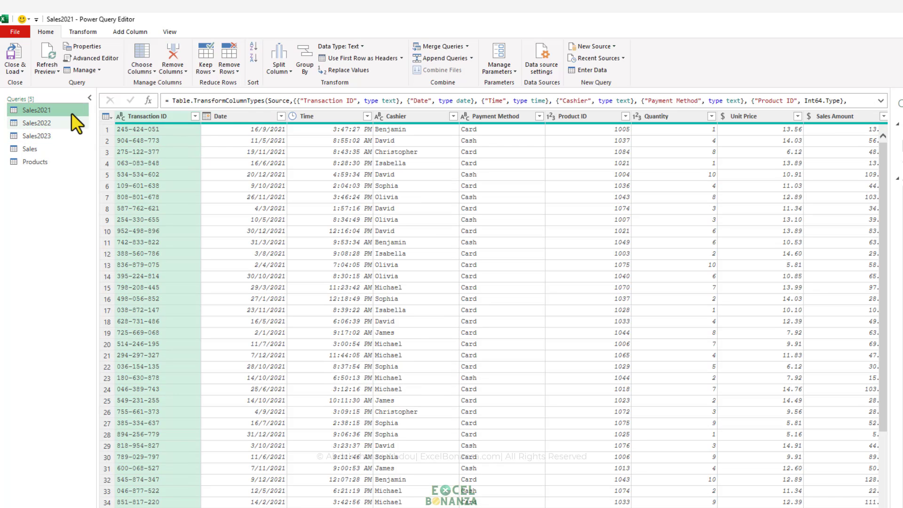
left_click(240, 118)
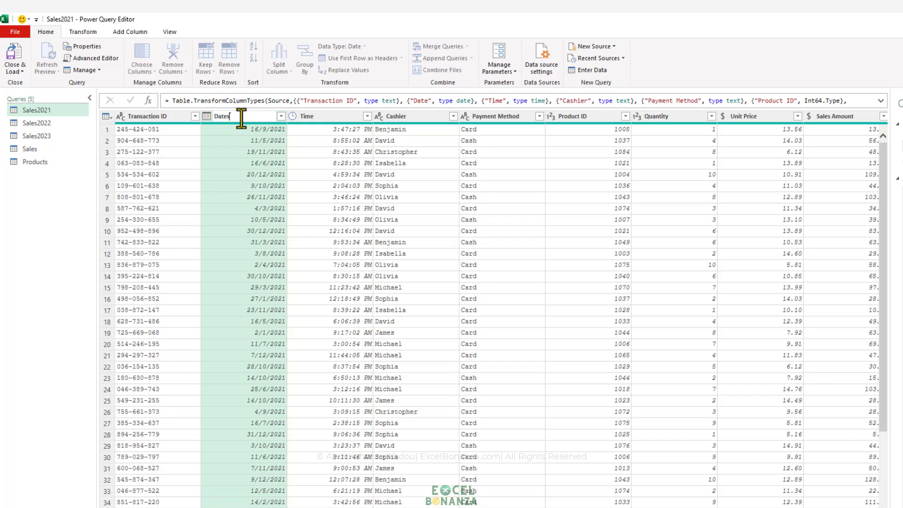
key("Return")
left_click(55, 123)
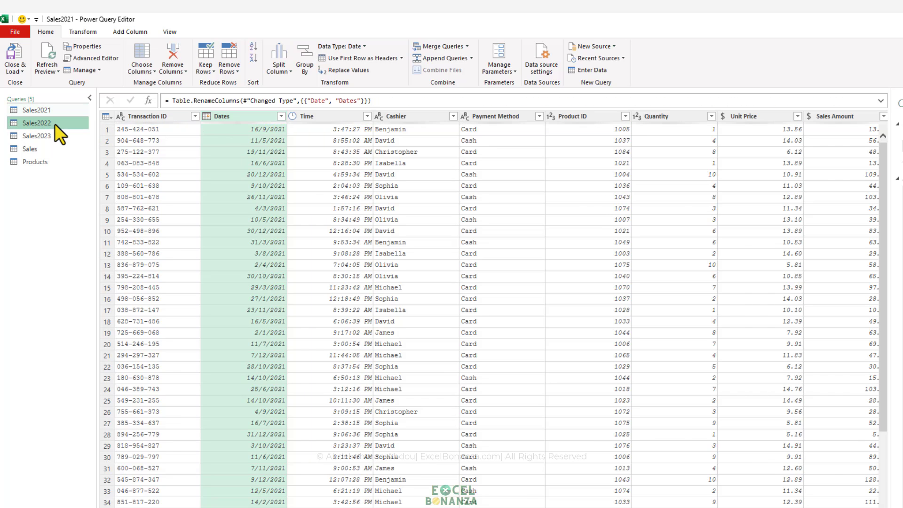
left_click(54, 136)
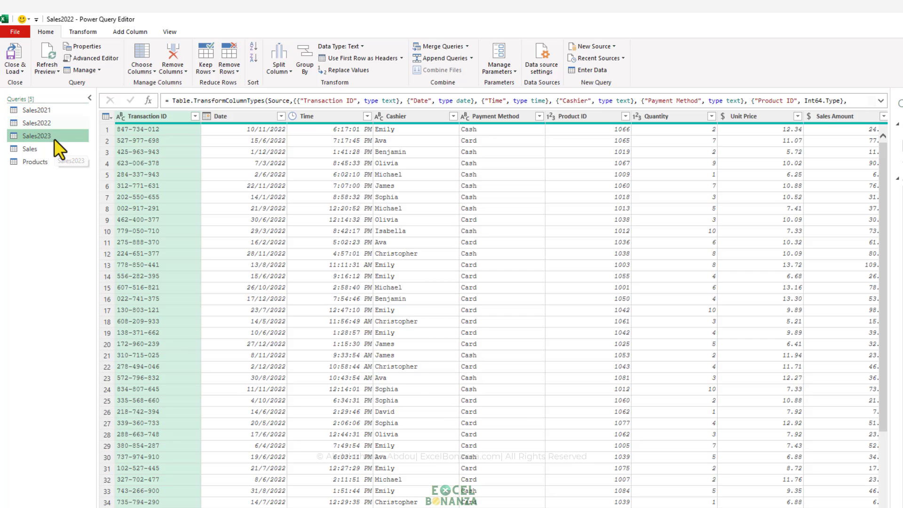
Step: Append the Sales2021, Sales2022 and Sales2023 queries as a new query, using the three or more tables option
left_click(49, 111)
left_click(469, 59)
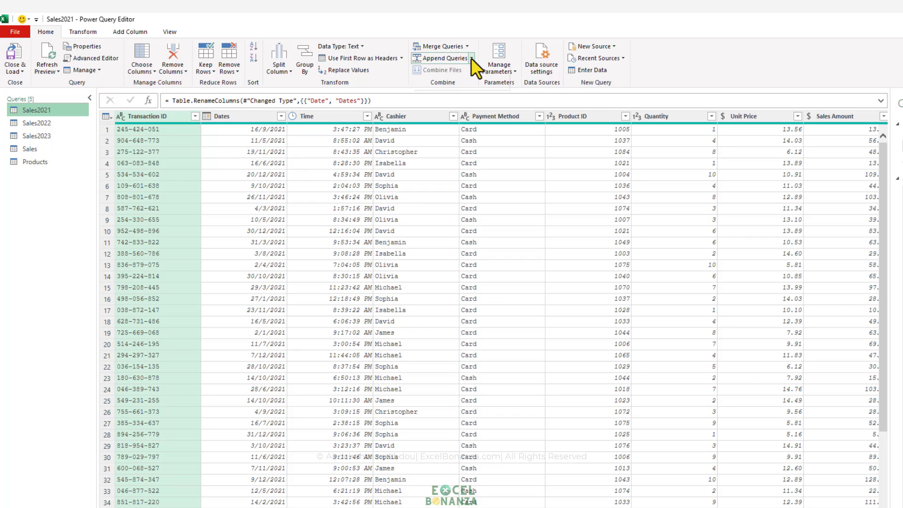
left_click(461, 82)
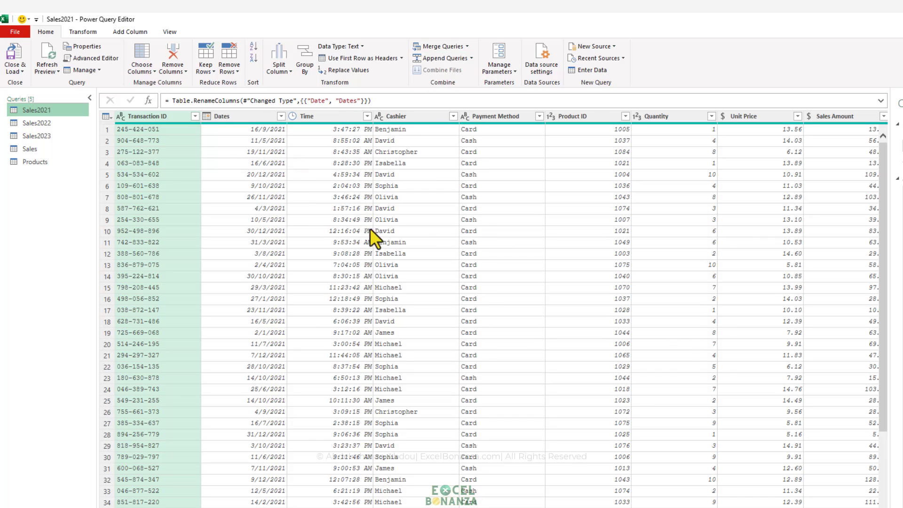
left_click(408, 262)
left_click(382, 304)
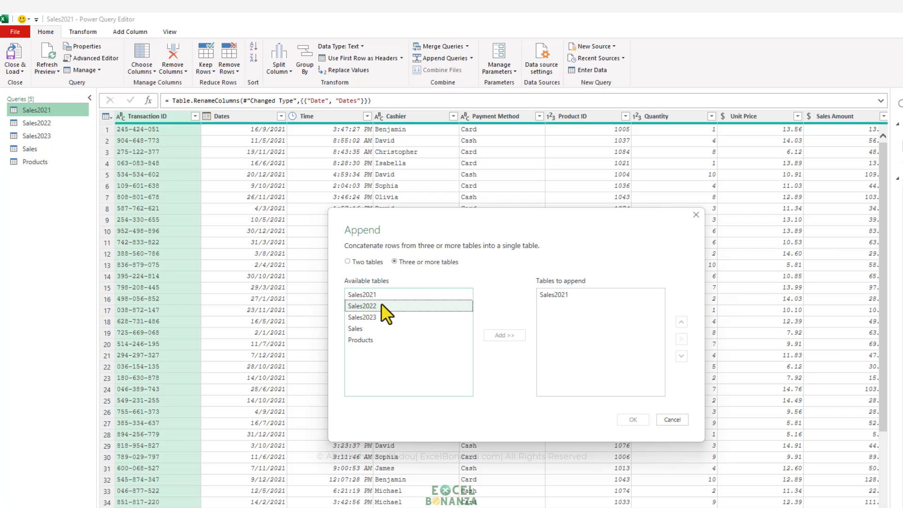
left_click(498, 336)
left_click(381, 316)
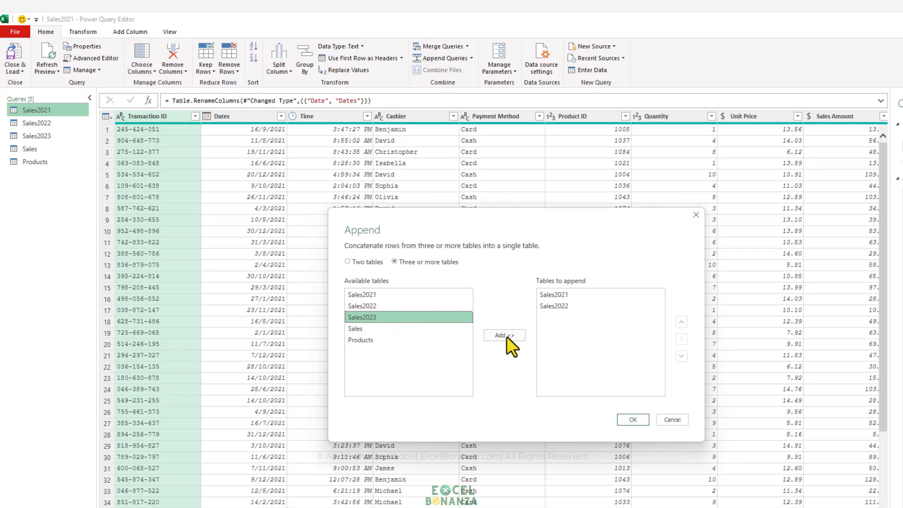
left_click(507, 337)
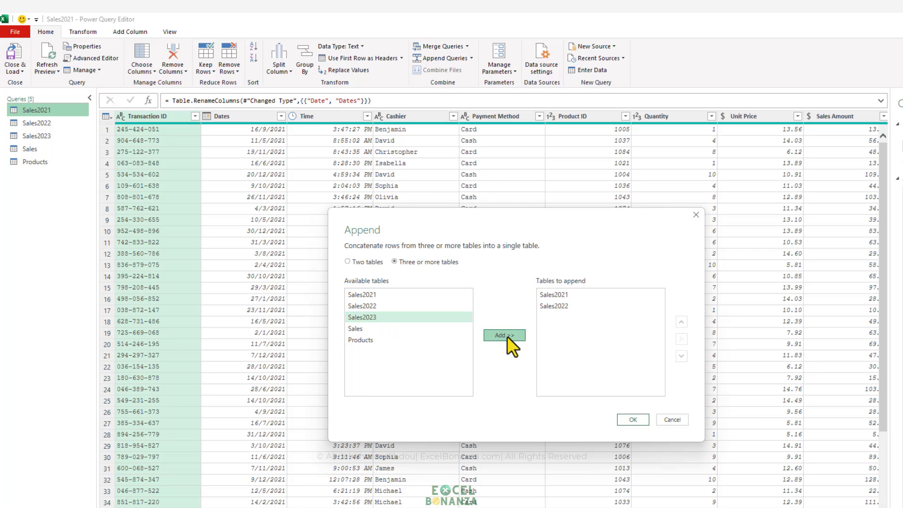
left_click(633, 419)
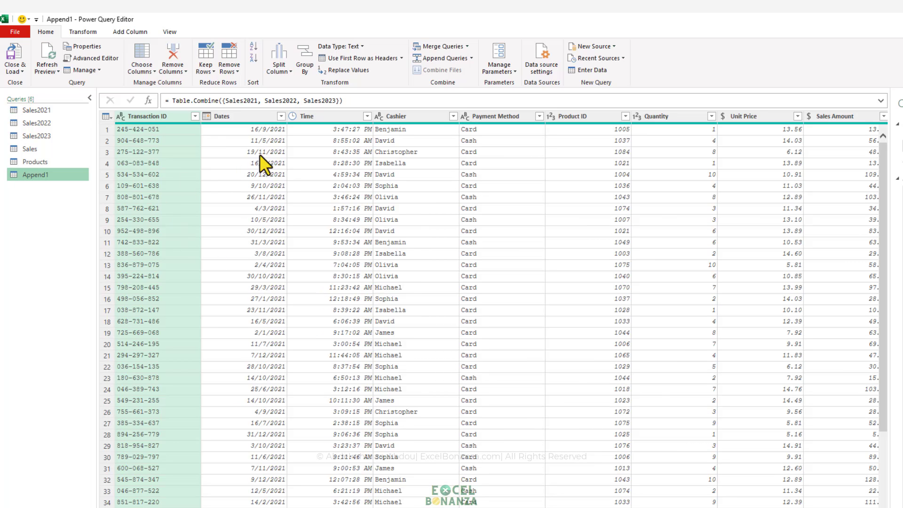
Step: Examine how the separate Dates and Date columns are filled in the newly appended query
left_click(234, 117)
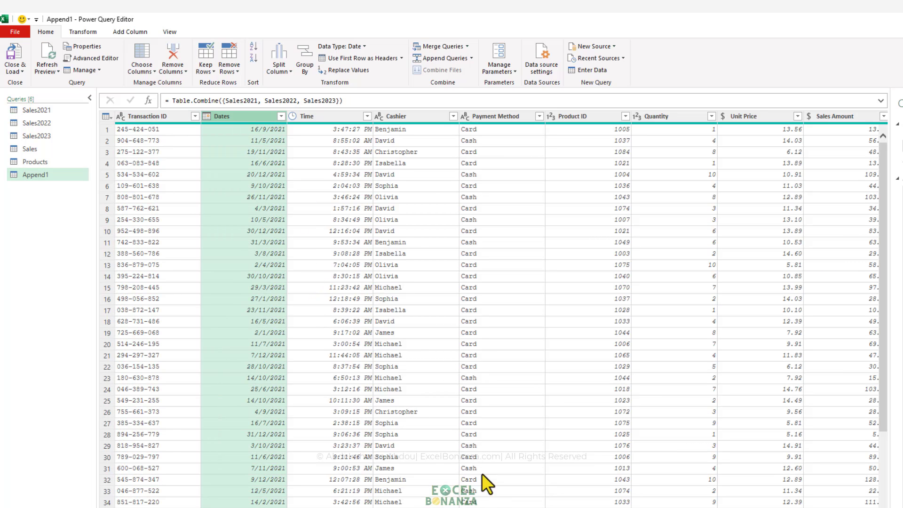
scroll(719, 494, "right", 2)
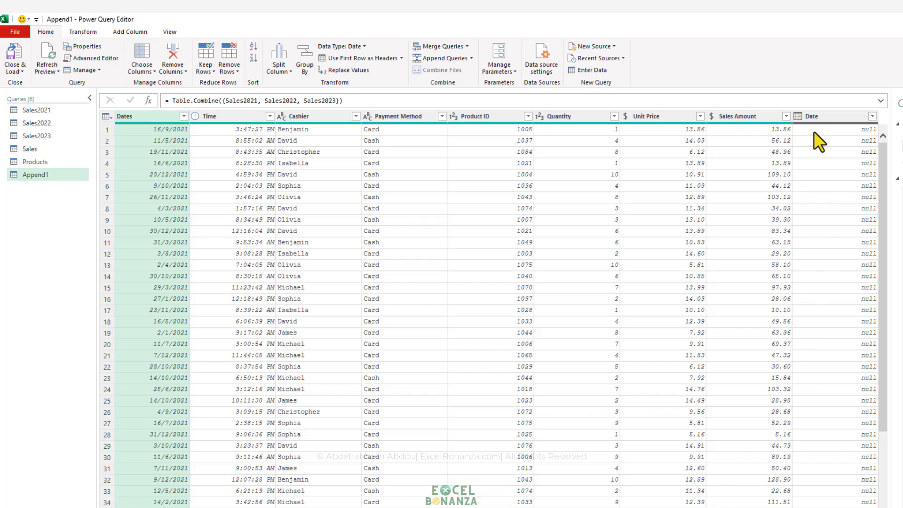
left_click(822, 116)
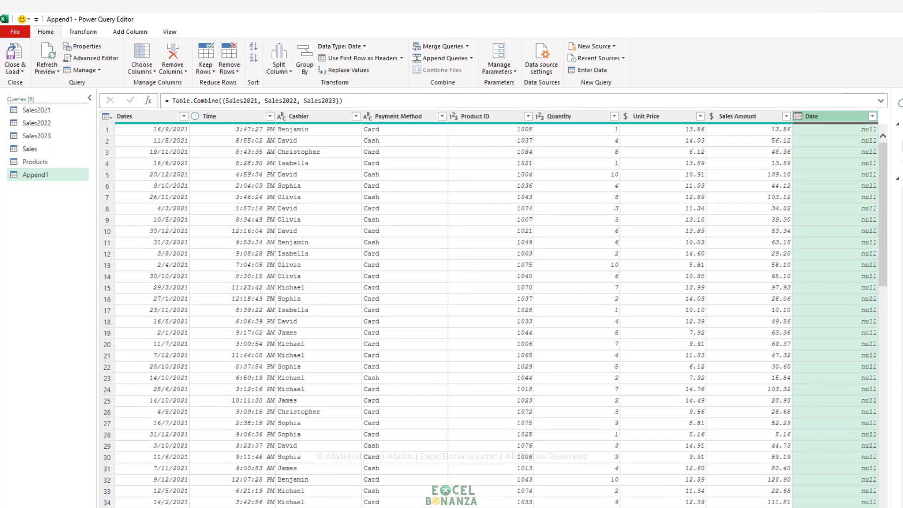
scroll(494, 310, "left", 2)
left_click(238, 116)
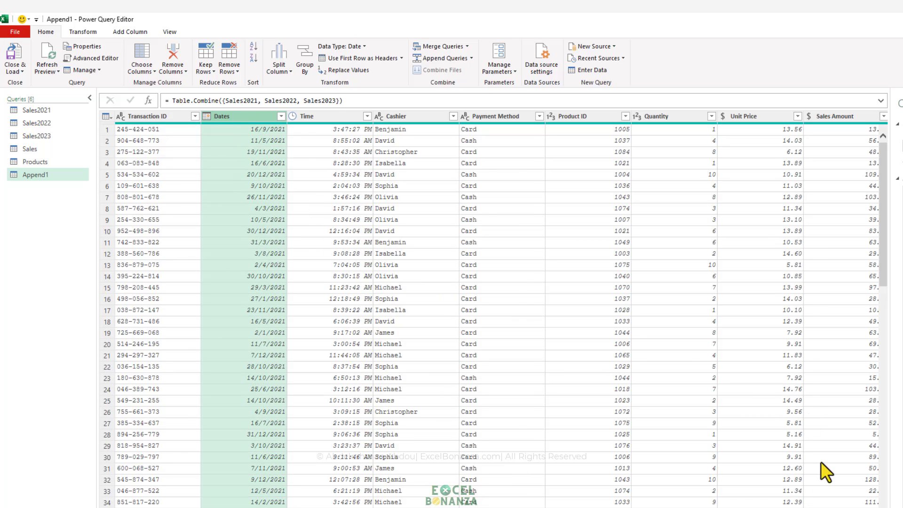
scroll(824, 158, "right", 2)
left_click(822, 115)
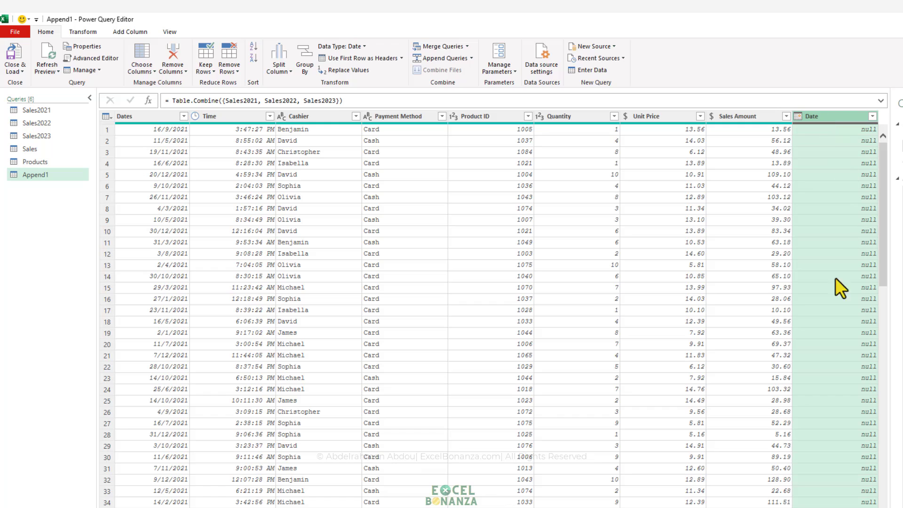
scroll(762, 347, "down", 10)
scroll(499, 309, "left", 2)
scroll(860, 461, "right", 2)
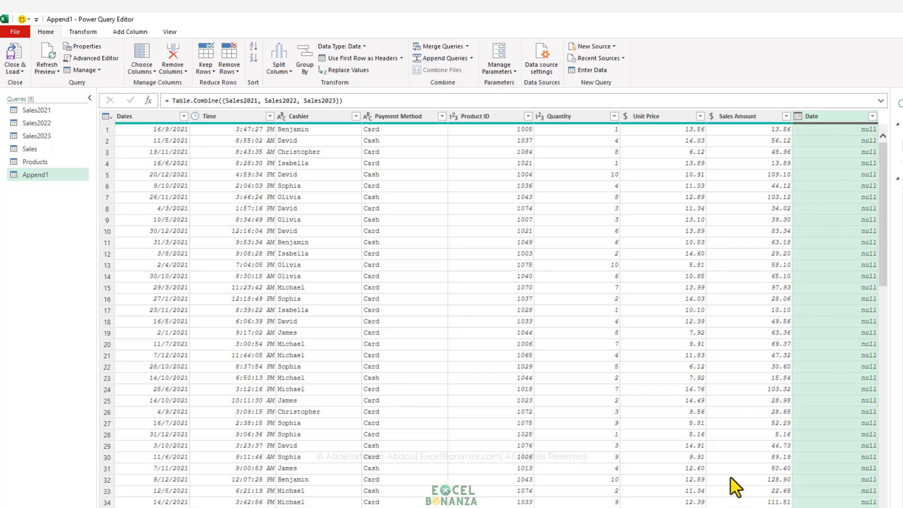
scroll(493, 310, "left", 2)
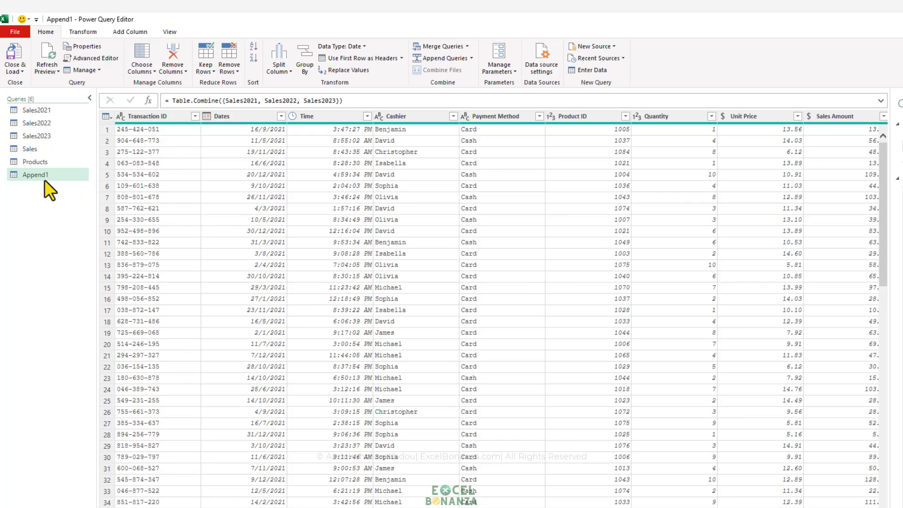
Step: Rename the Dates column in the Sales2021 query to lowercase date
left_click(45, 111)
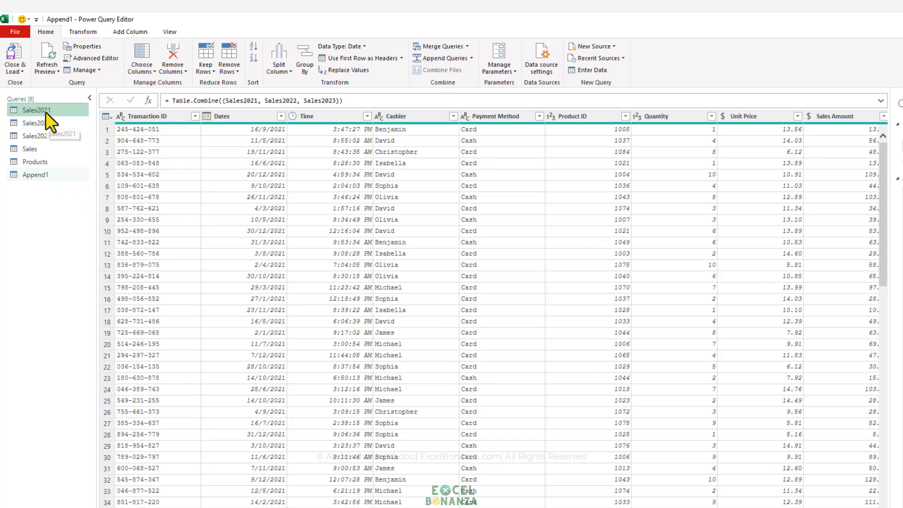
left_click(231, 115)
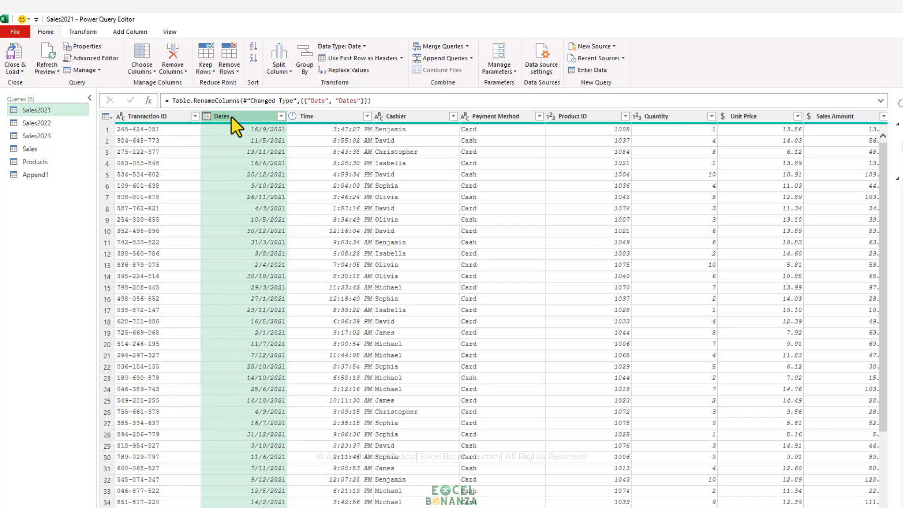
double_click(230, 115)
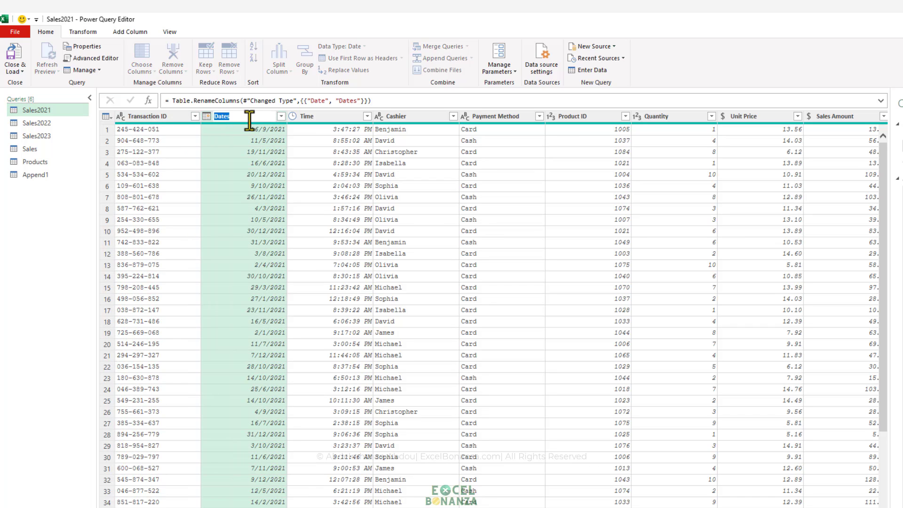
left_click(250, 120)
key("BackSpace")
key("BackSpace")
key("BackSpace")
key("BackSpace")
type("date")
key("Return")
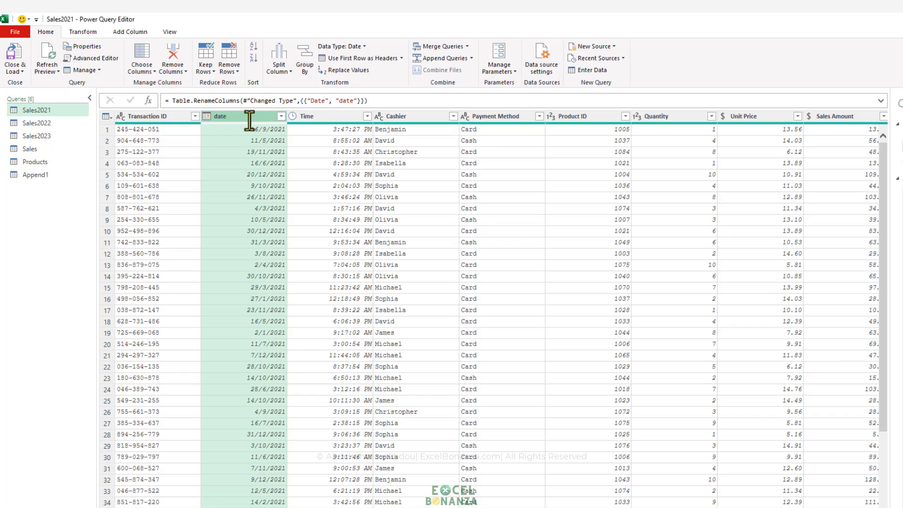
left_click(238, 131)
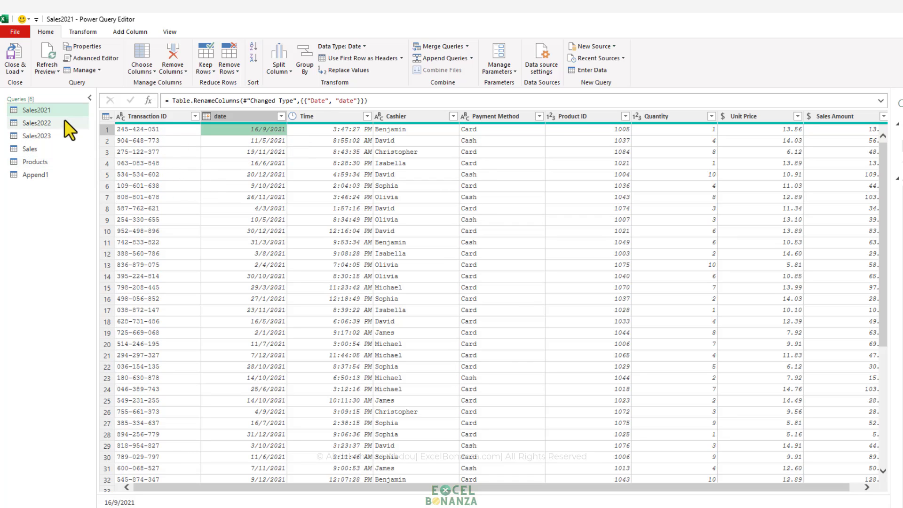
Step: Append Sales2021, Sales2022 and Sales2023 as another new query with the three or more tables option, using Sales2021's lowercase date header
left_click(472, 58)
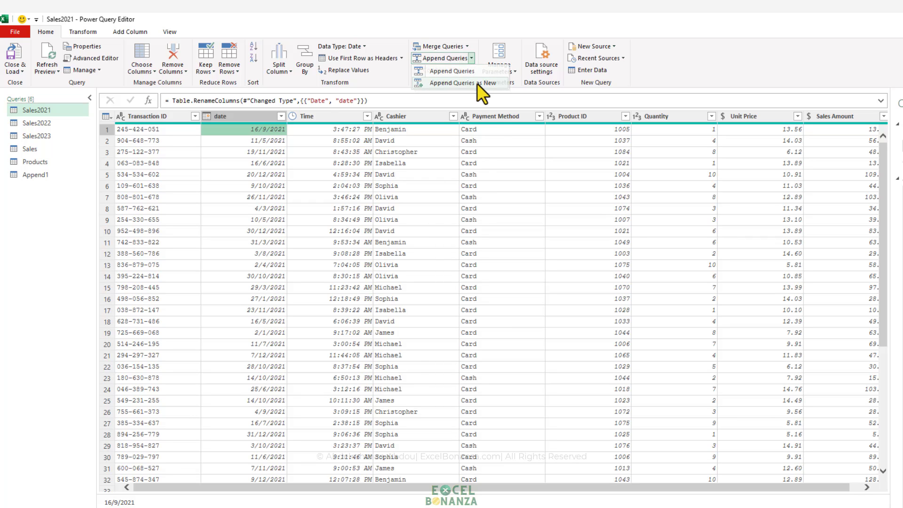
left_click(477, 83)
left_click(416, 262)
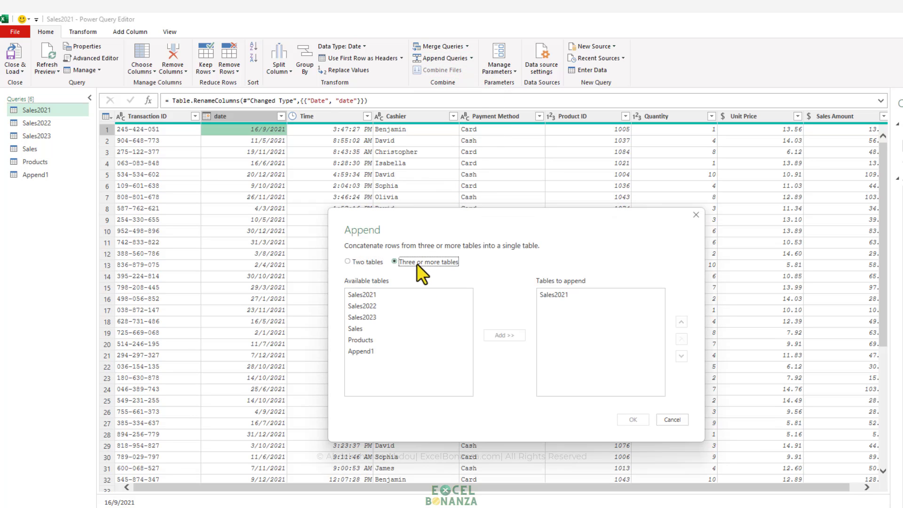
left_click(385, 305)
left_click(503, 335)
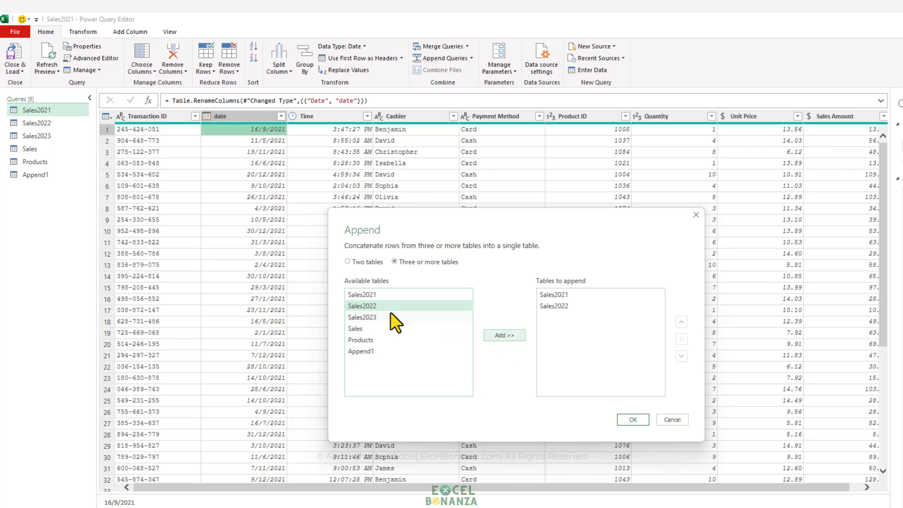
left_click(394, 317)
left_click(502, 335)
left_click(643, 420)
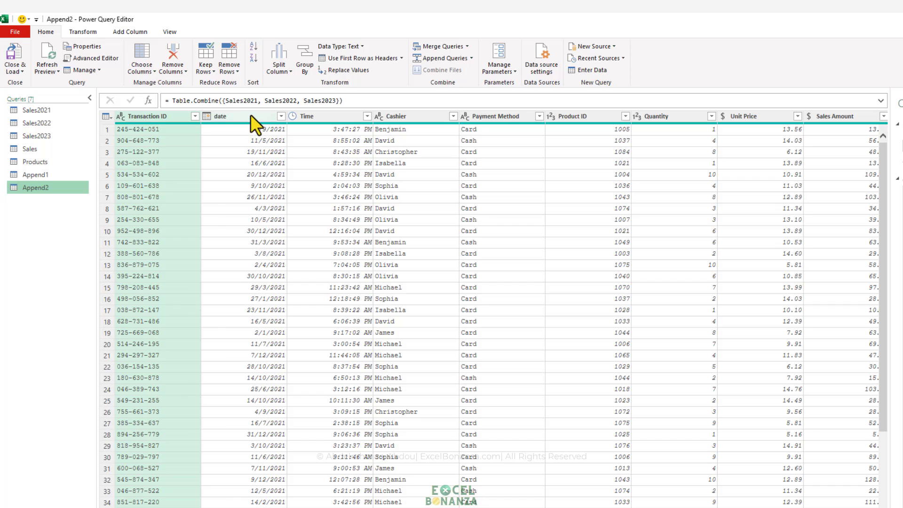
Step: Examine the separate date and Date columns in the newly appended query, and open the Sales2023 query to check its headers
left_click(250, 116)
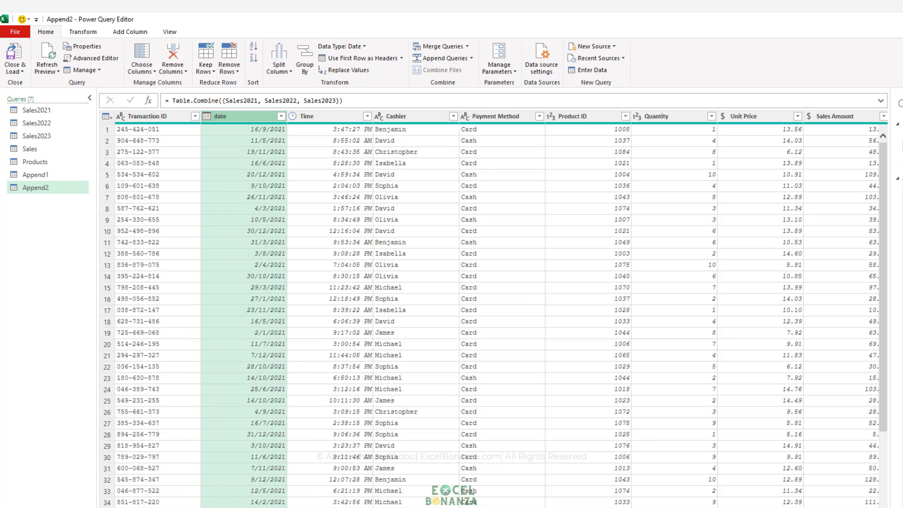
scroll(775, 377, "right", 3)
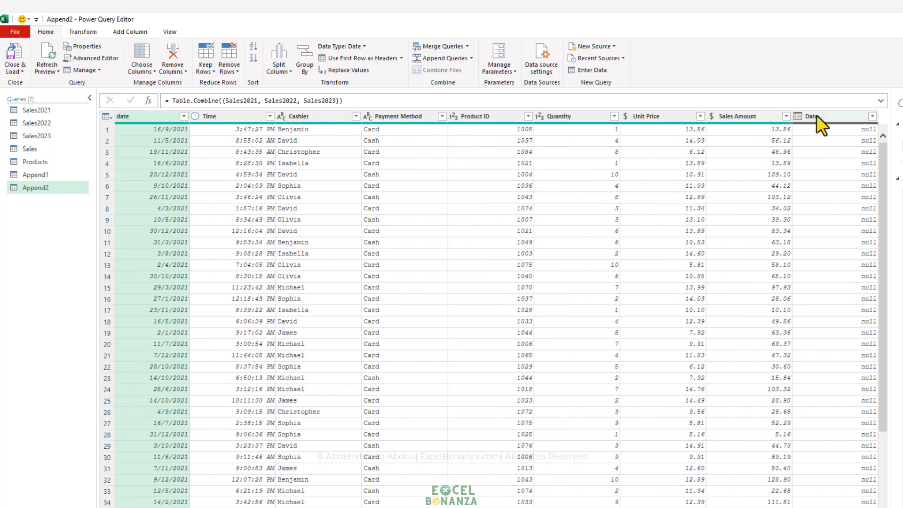
left_click(817, 116)
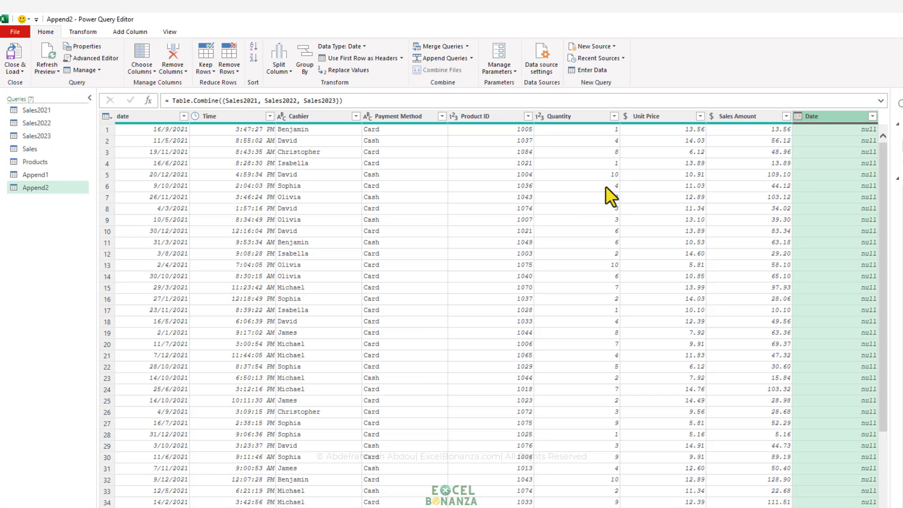
left_click(32, 136)
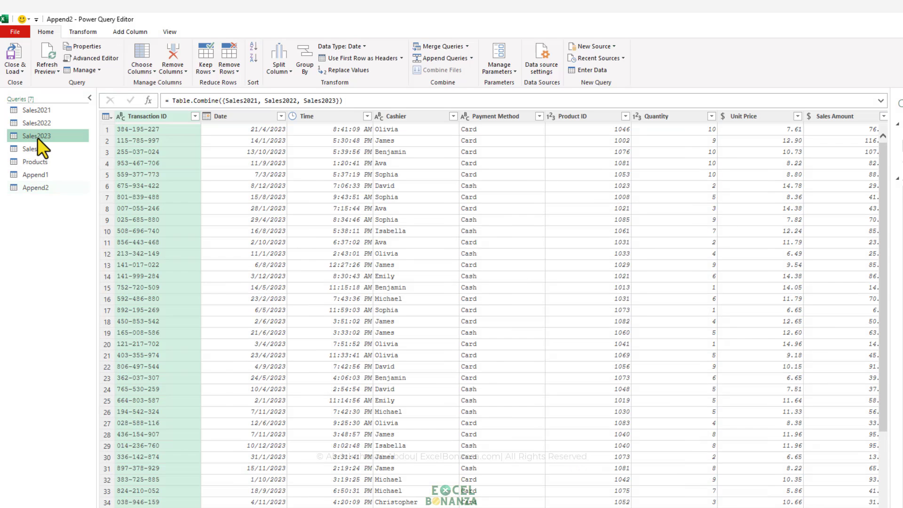